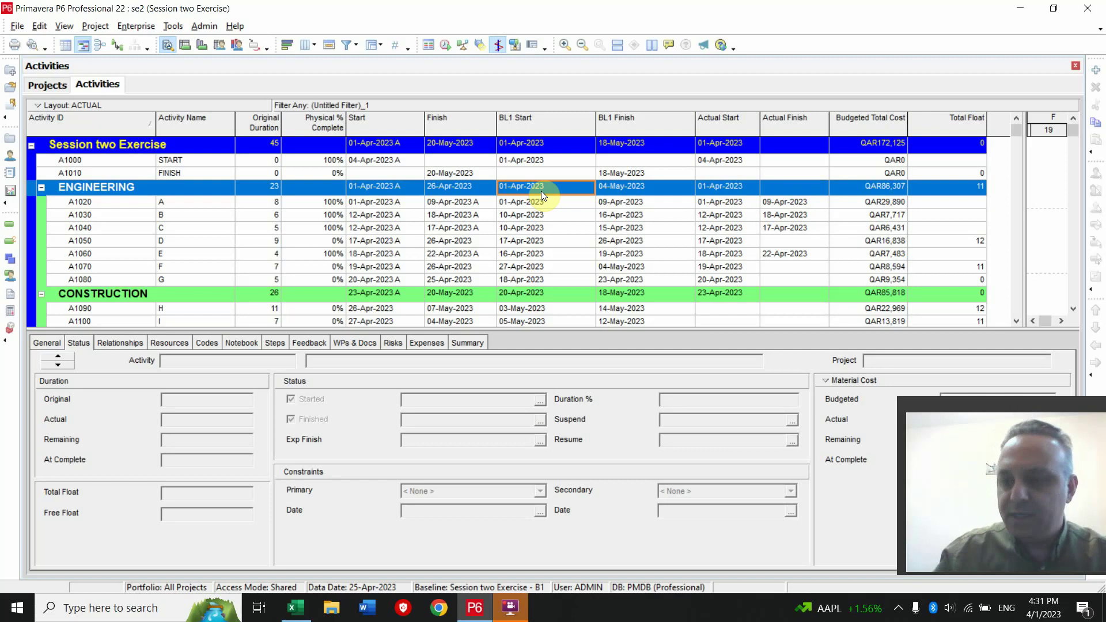
# Export the activity table to Excel as se1.xlsx on the Desktop, then minimise P6.
pyautogui.click(439, 206)
pyautogui.rightClick(440, 206)
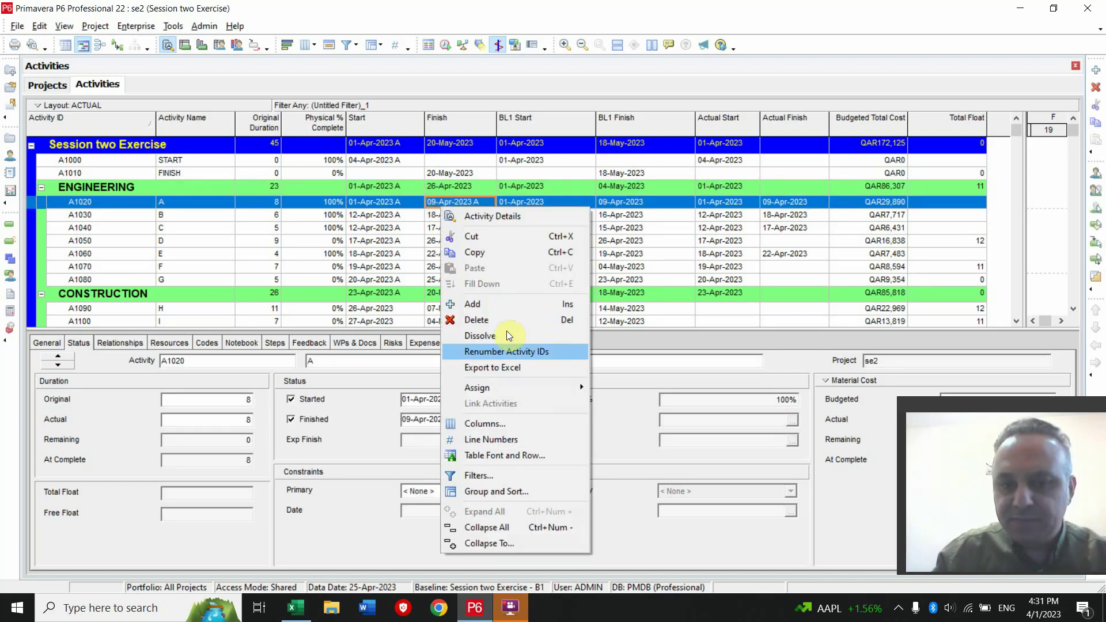
pyautogui.click(498, 367)
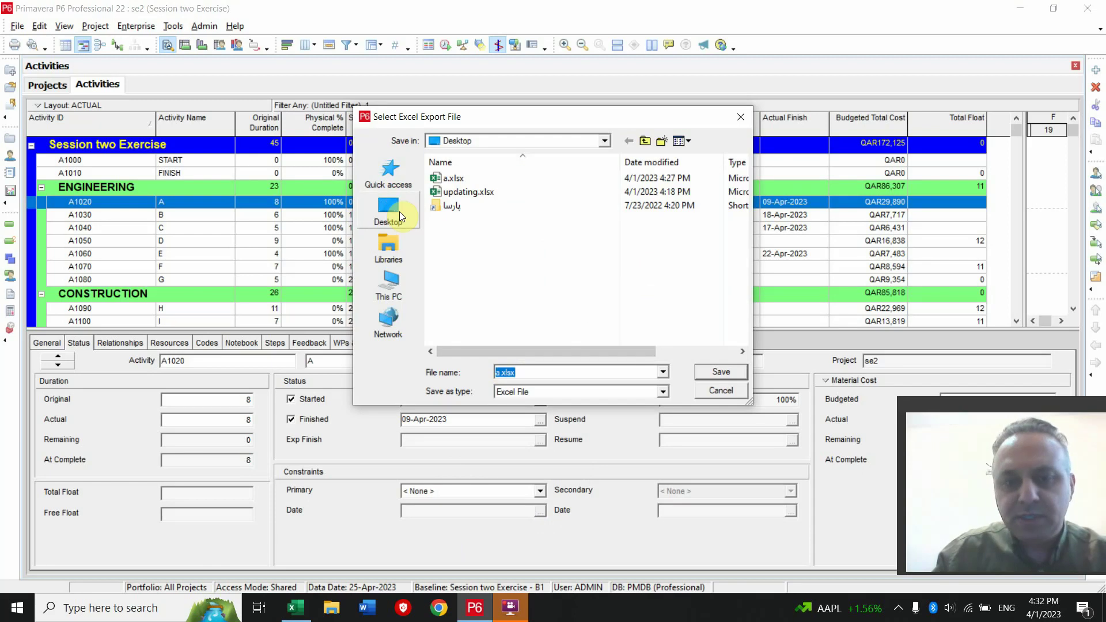
pyautogui.click(400, 213)
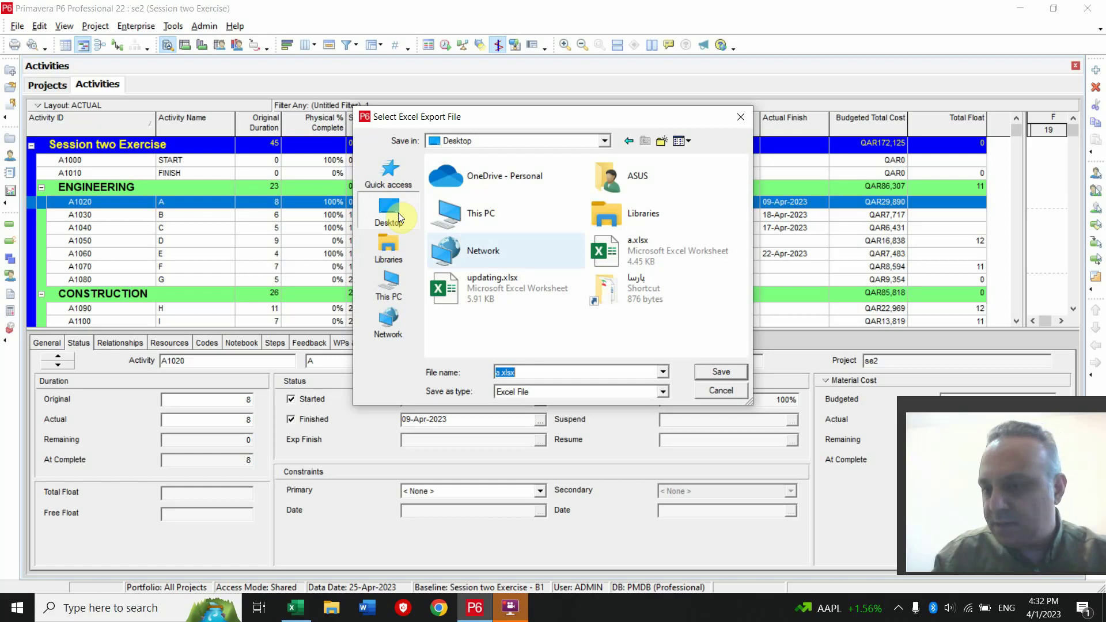
pyautogui.click(499, 372)
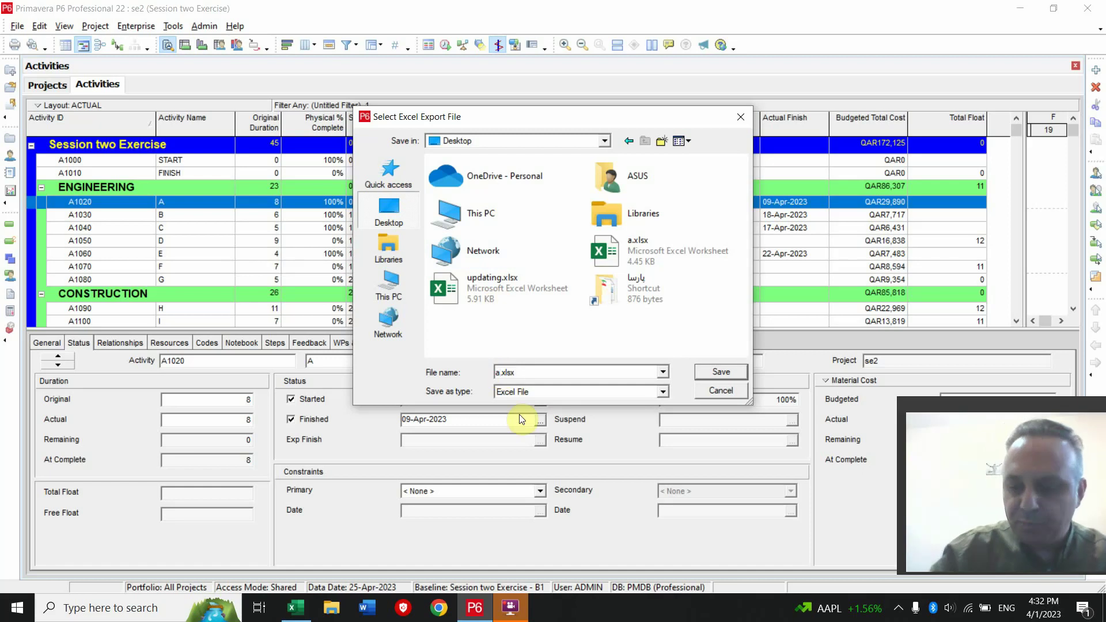
pyautogui.press('BackSpace')
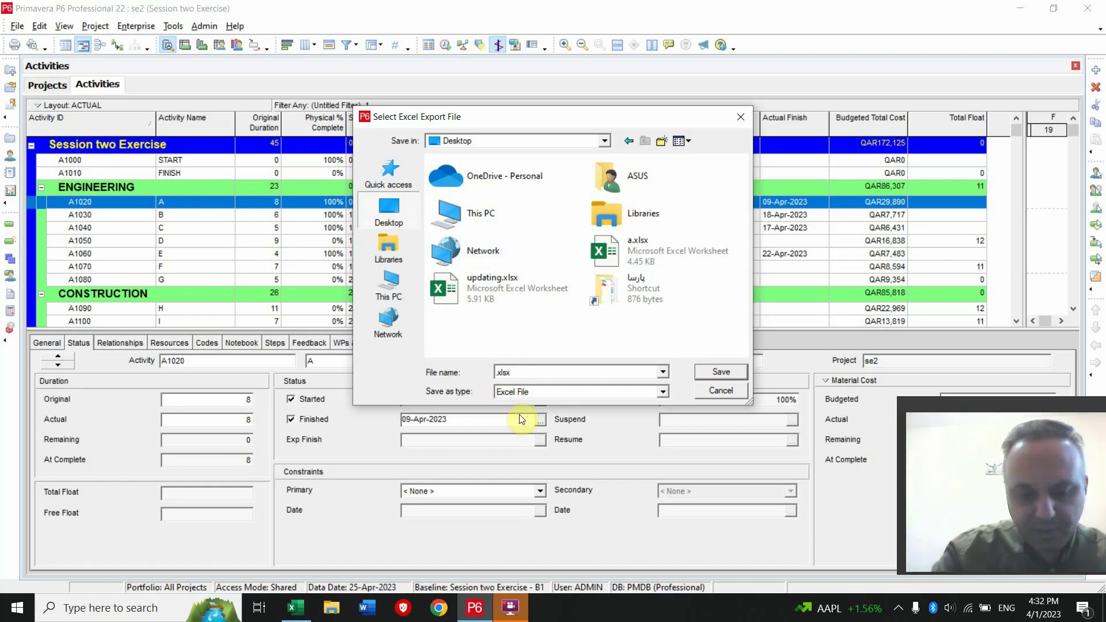
pyautogui.write('se1')
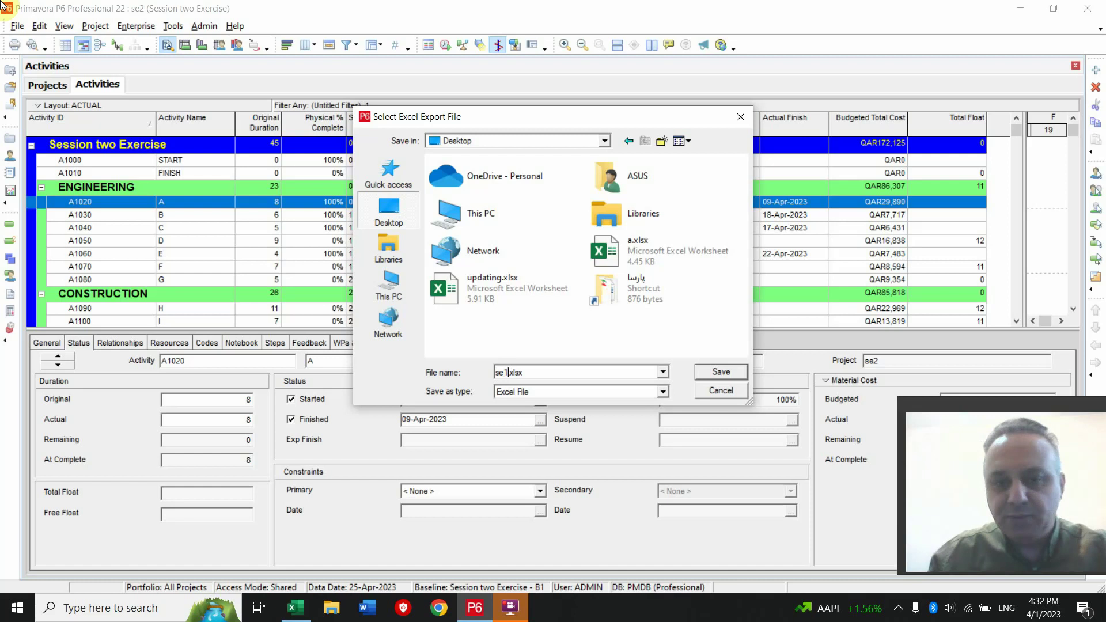
pyautogui.click(728, 374)
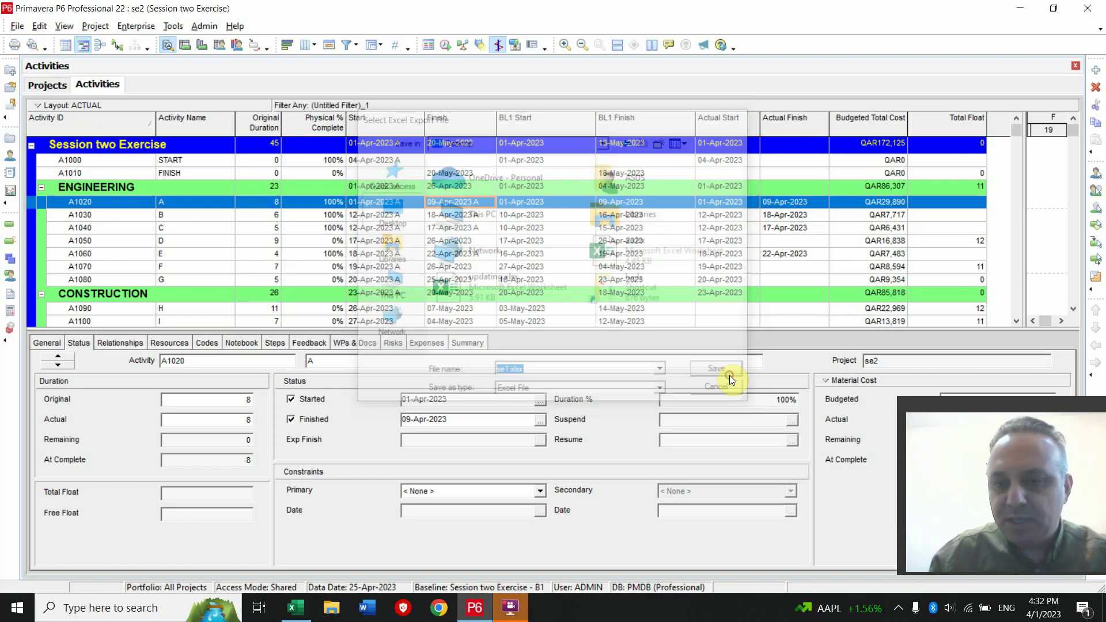
pyautogui.click(563, 323)
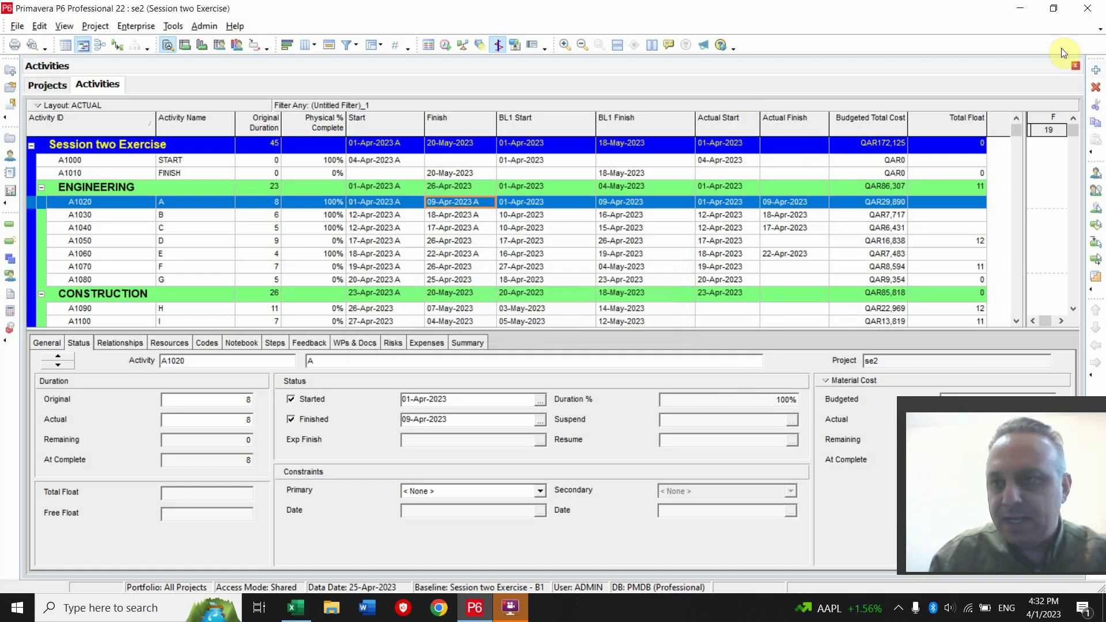
pyautogui.click(1024, 15)
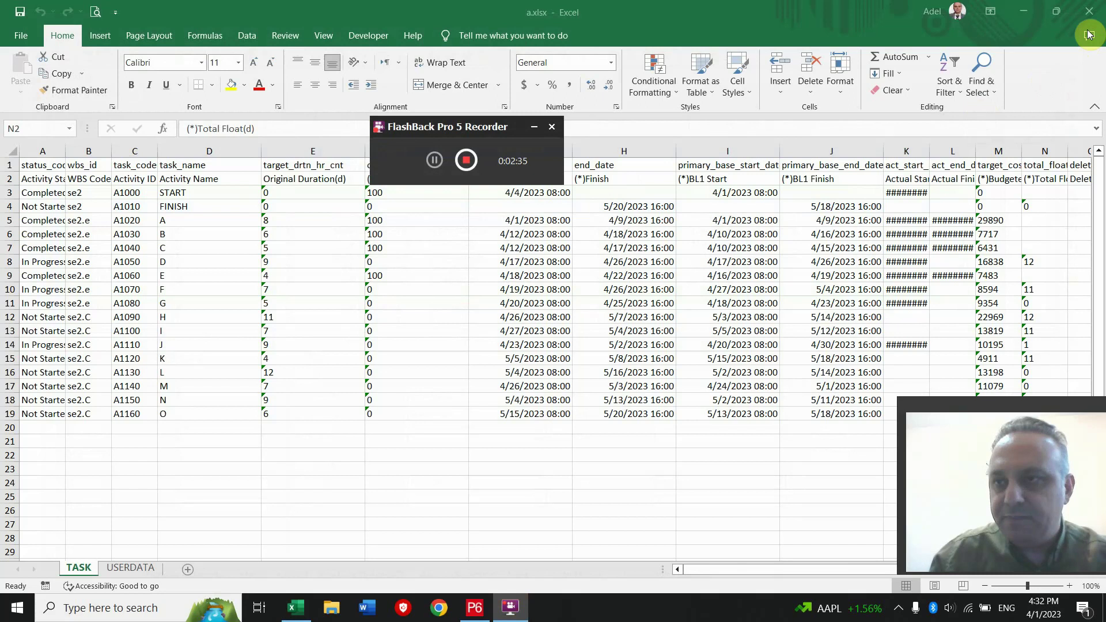
# Show the desktop and open se1.xlsx in Excel.
pyautogui.press('super+d')
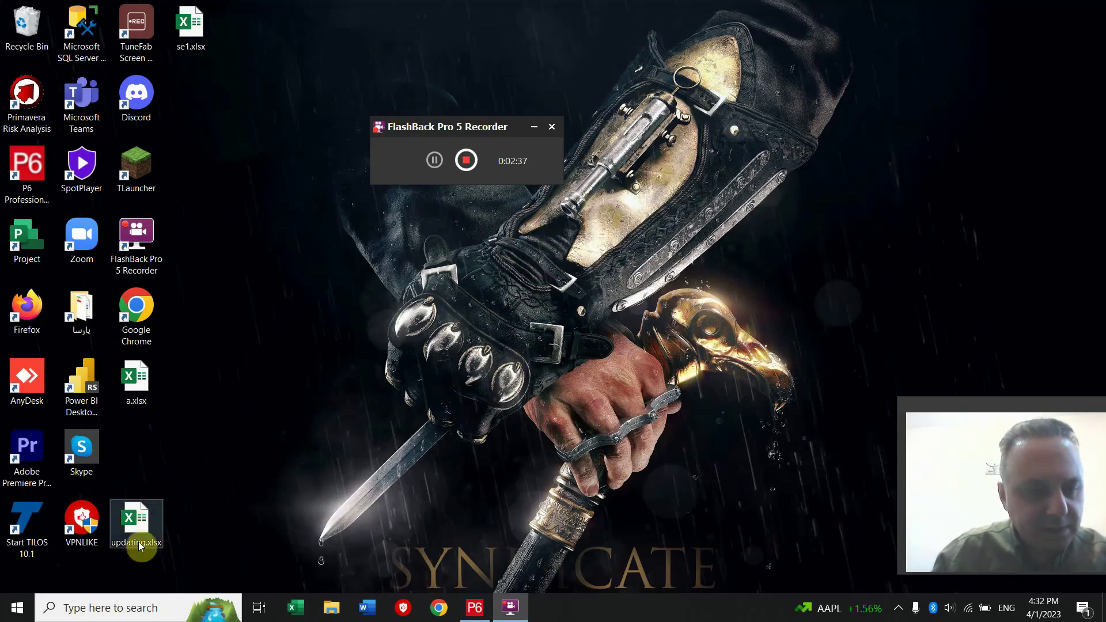
pyautogui.click(209, 36)
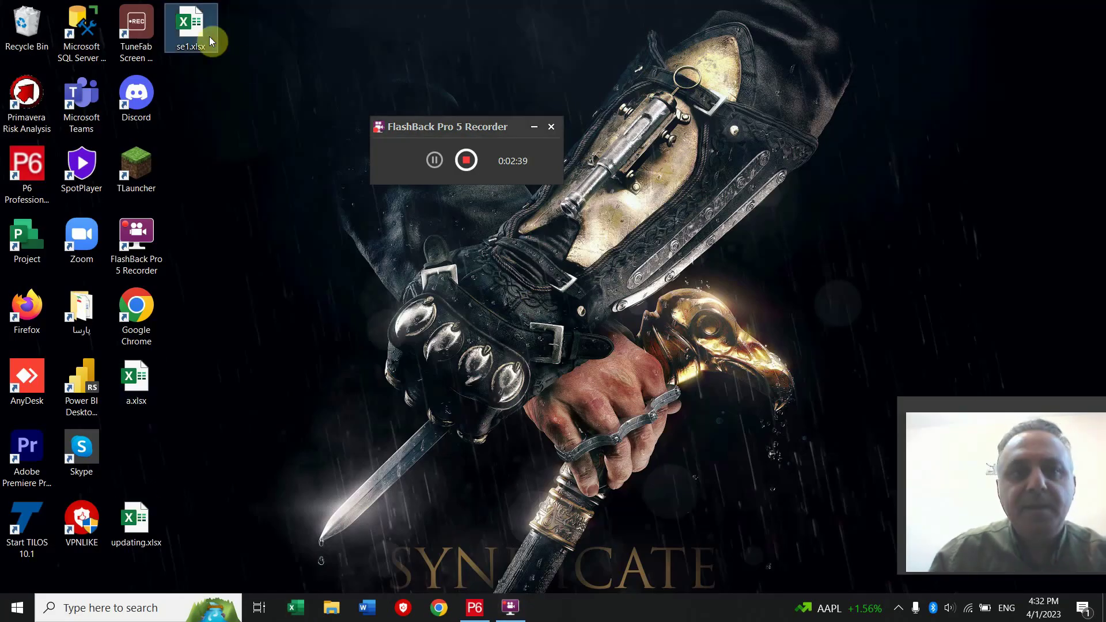
pyautogui.doubleClick(209, 37)
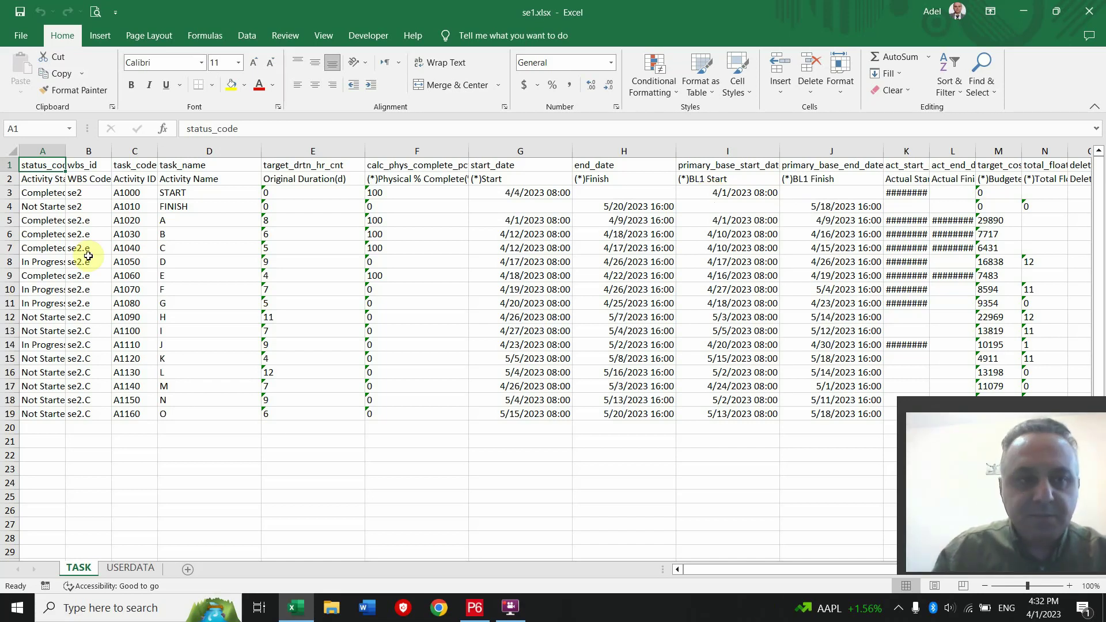
pyautogui.click(84, 165)
pyautogui.click(123, 167)
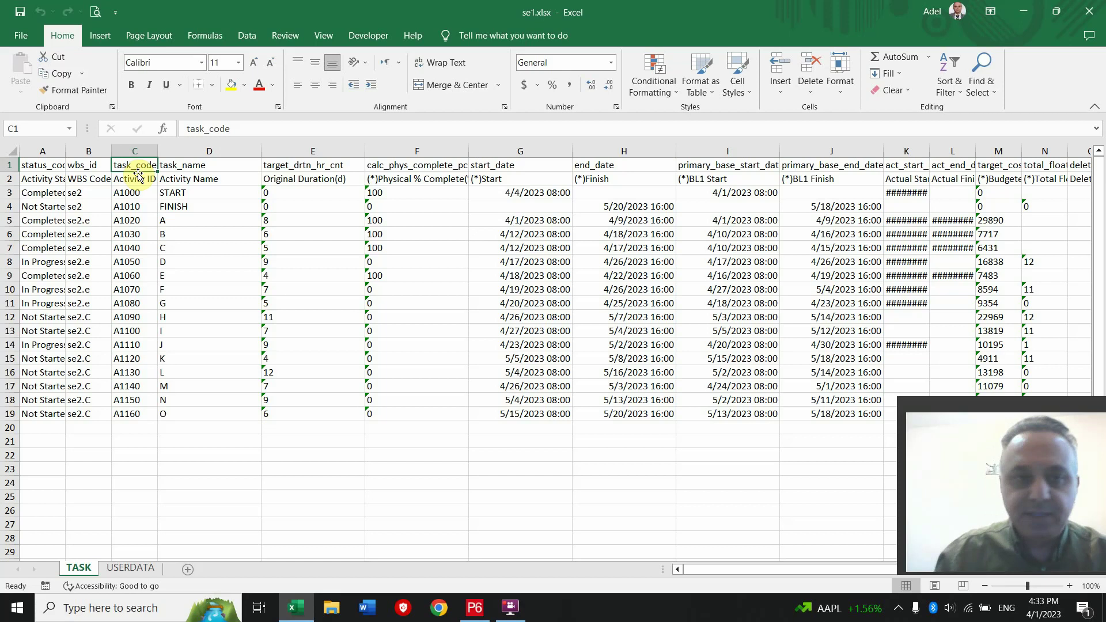
pyautogui.click(8, 179)
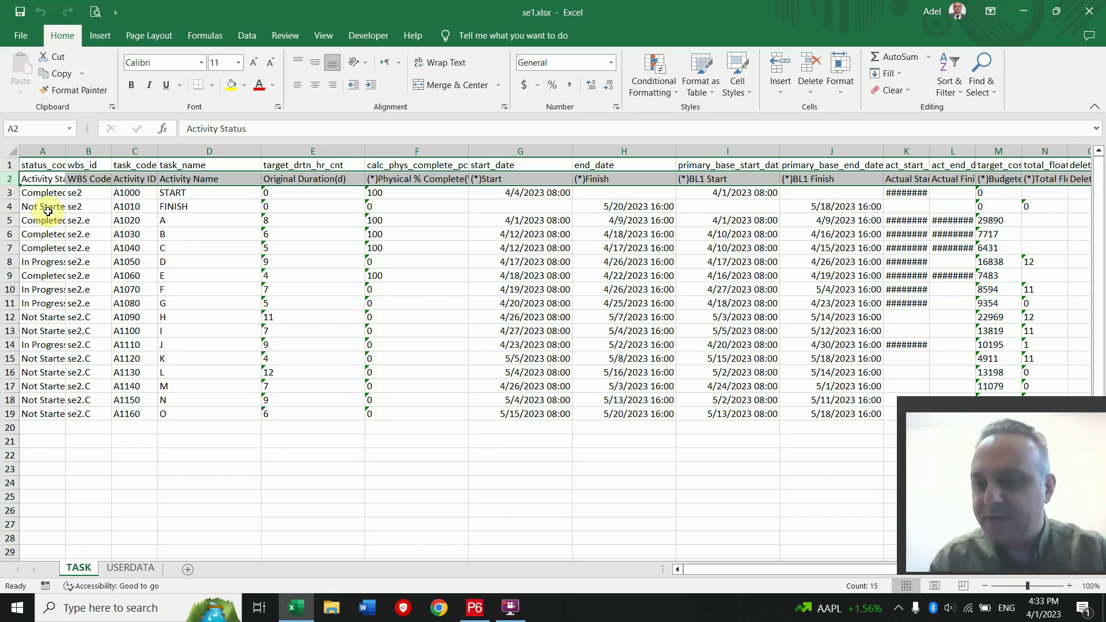
pyautogui.click(500, 182)
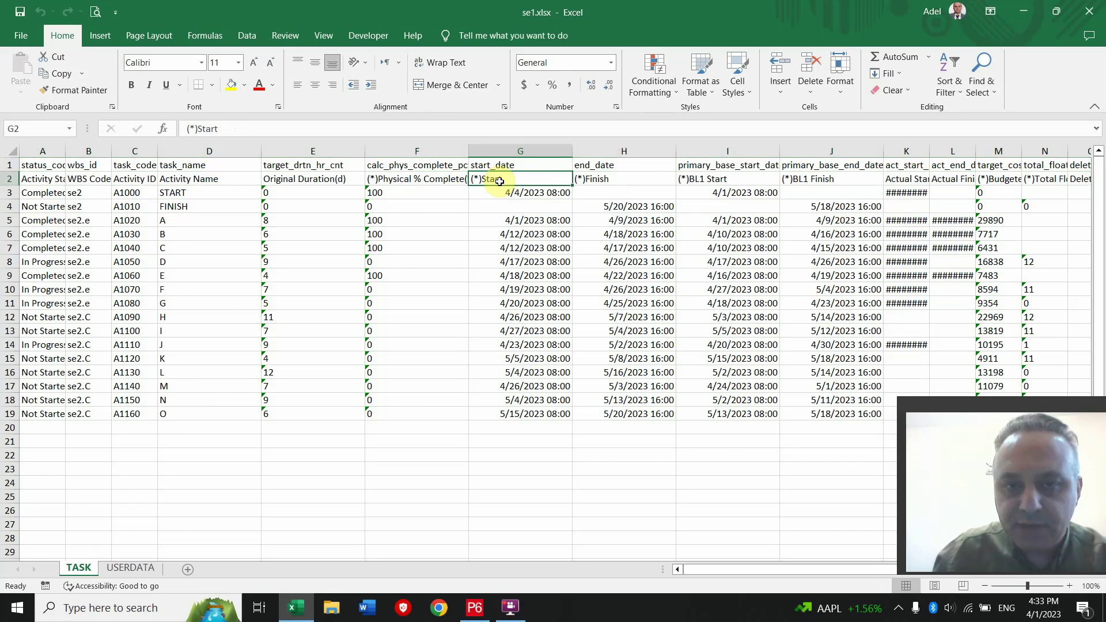
pyautogui.click(613, 179)
pyautogui.click(1001, 179)
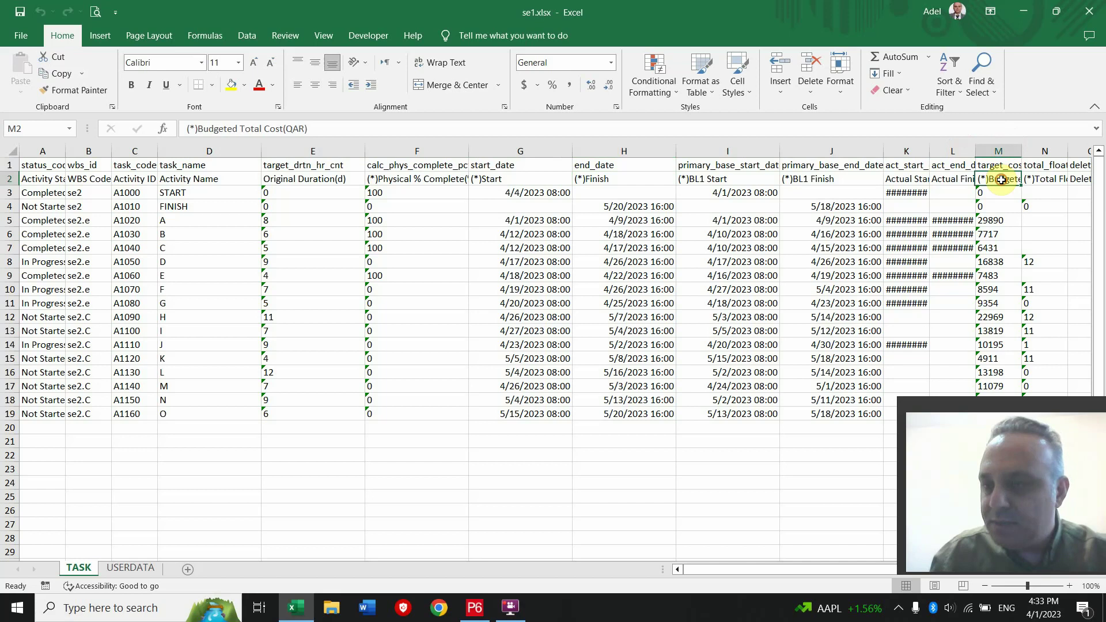
pyautogui.click(1047, 179)
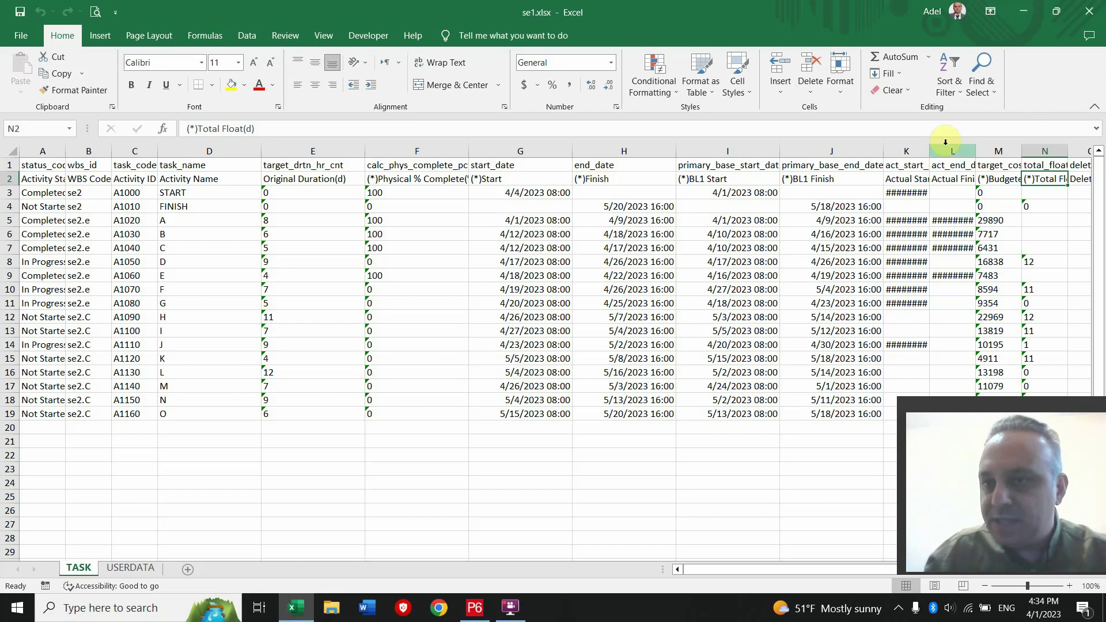
# AutoFit columns K and L to reveal Actual Start and Finish dates, then close se1.xlsx without saving.
pyautogui.doubleClick(929, 151)
pyautogui.click(922, 180)
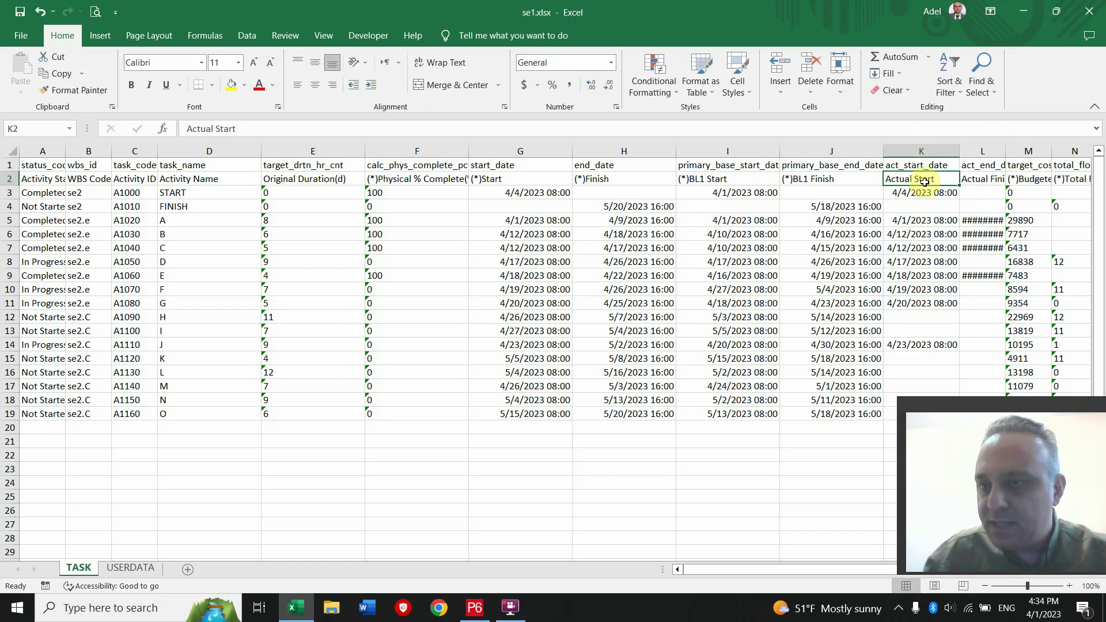
pyautogui.doubleClick(1000, 154)
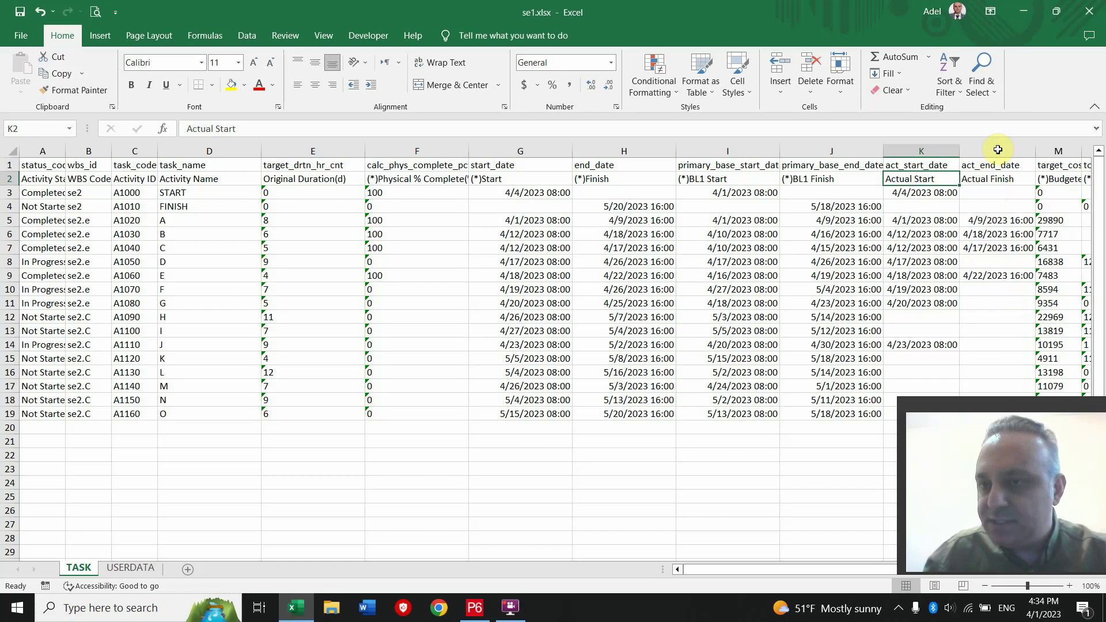
pyautogui.click(988, 180)
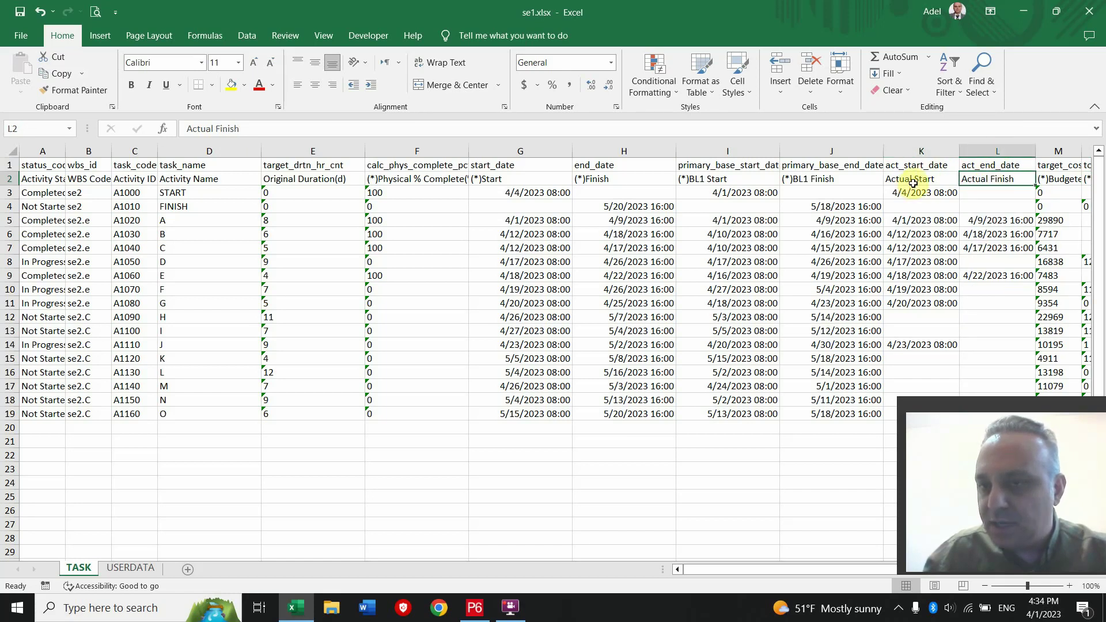
pyautogui.click(915, 209)
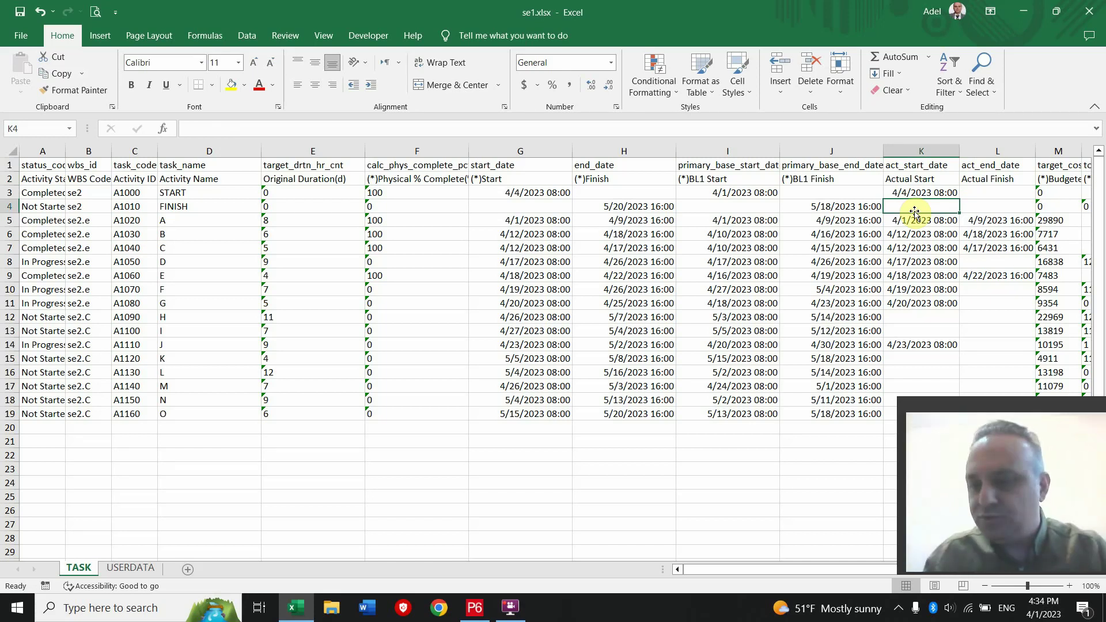
pyautogui.click(1099, 4)
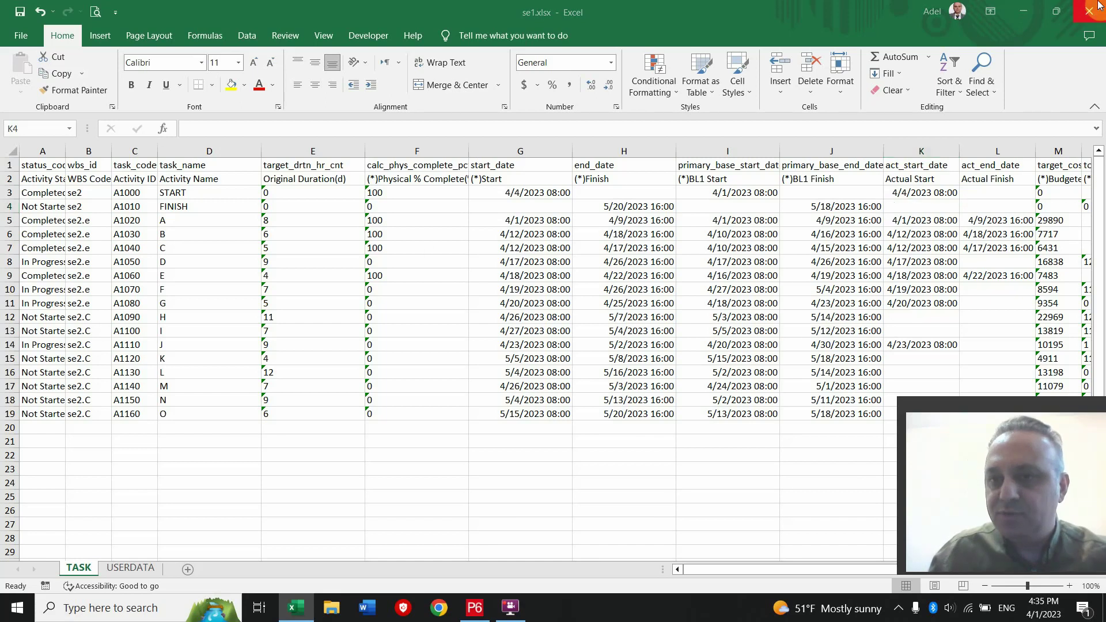
pyautogui.click(529, 326)
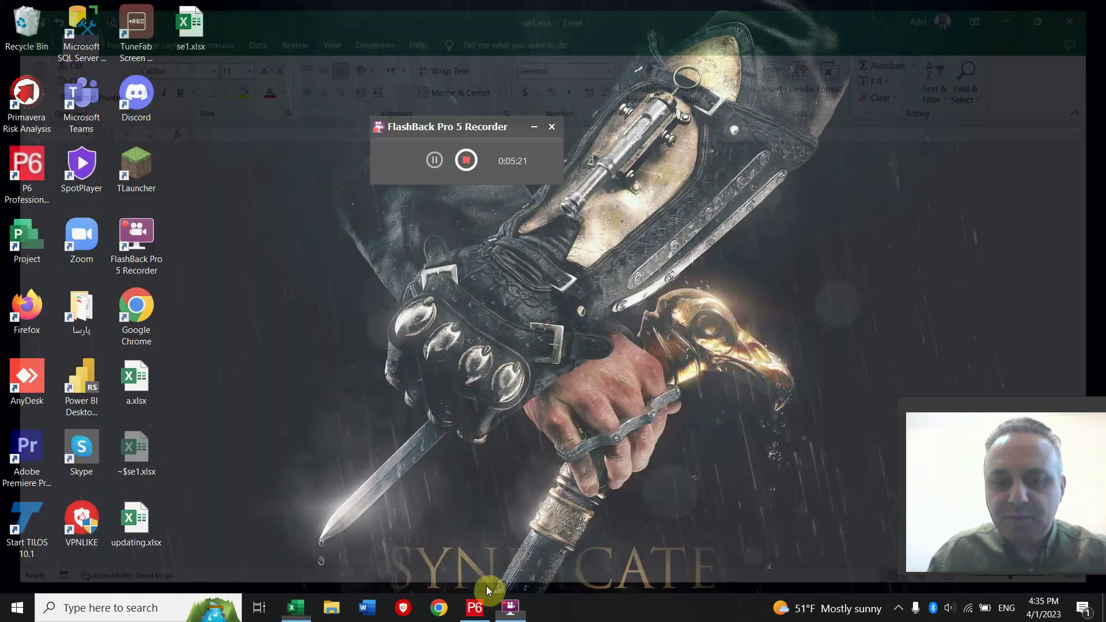
# Start importing a Spreadsheet (XLSX) file into P6 from the File menu.
pyautogui.click(475, 608)
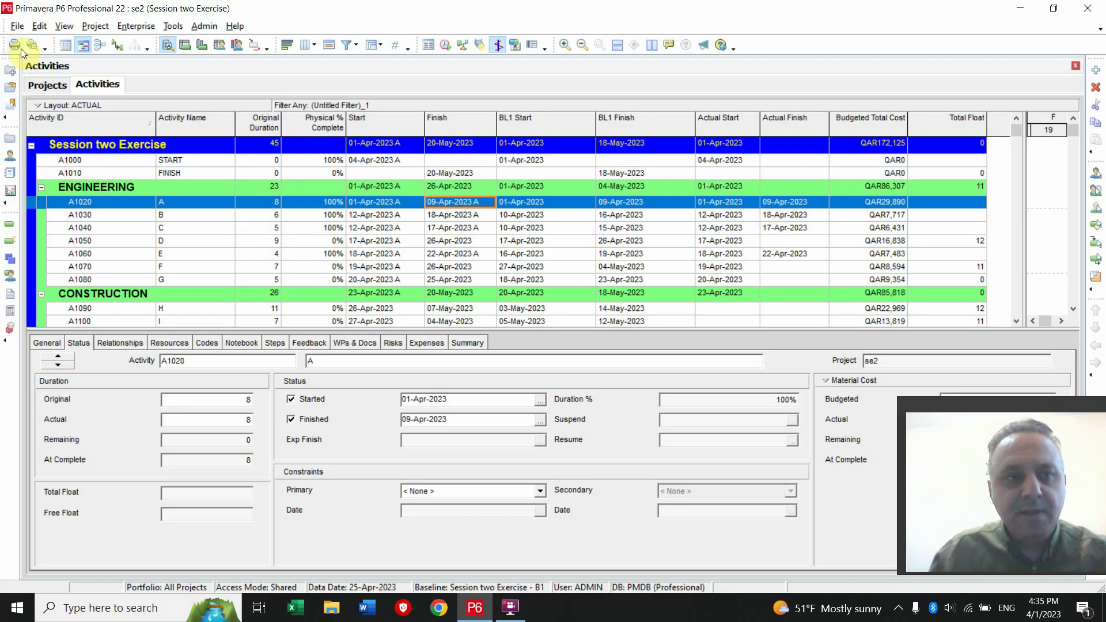
pyautogui.click(16, 33)
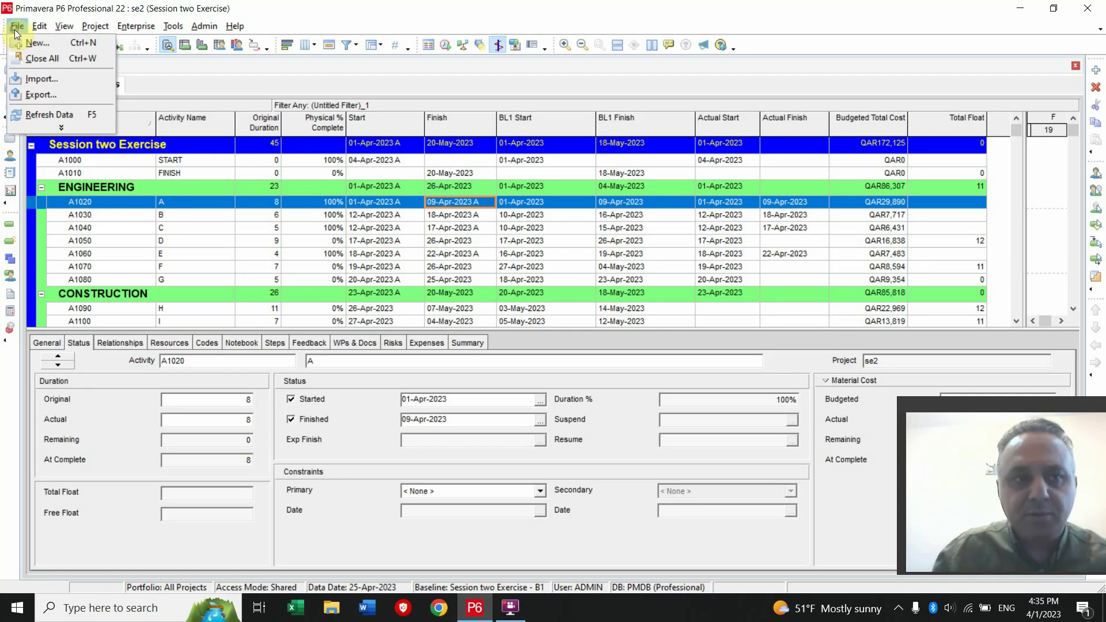
pyautogui.click(34, 80)
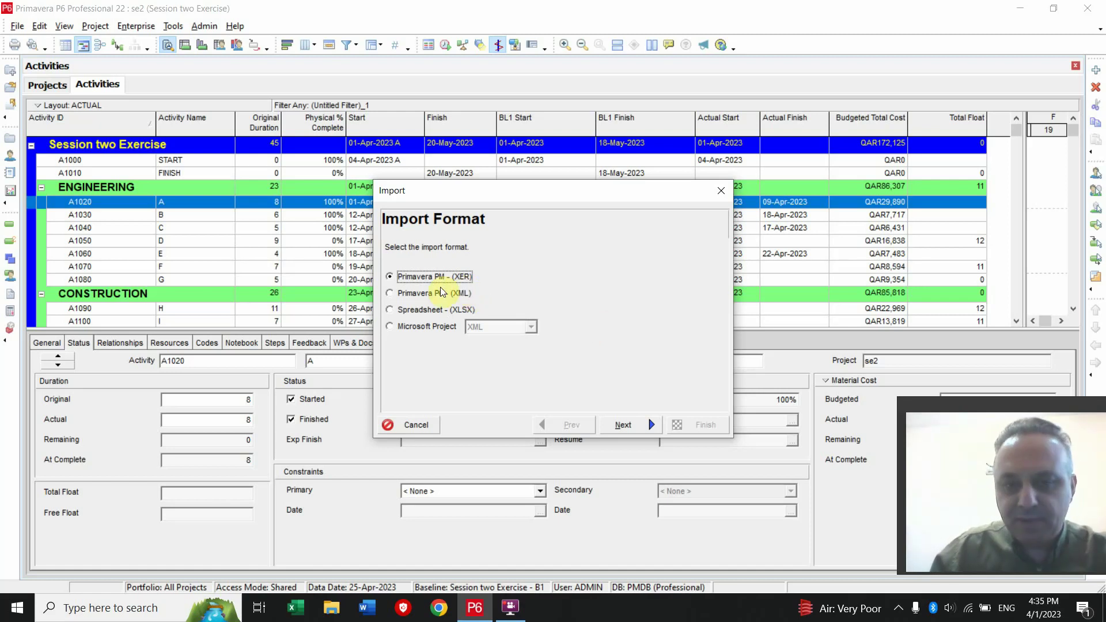
pyautogui.click(433, 300)
pyautogui.click(427, 311)
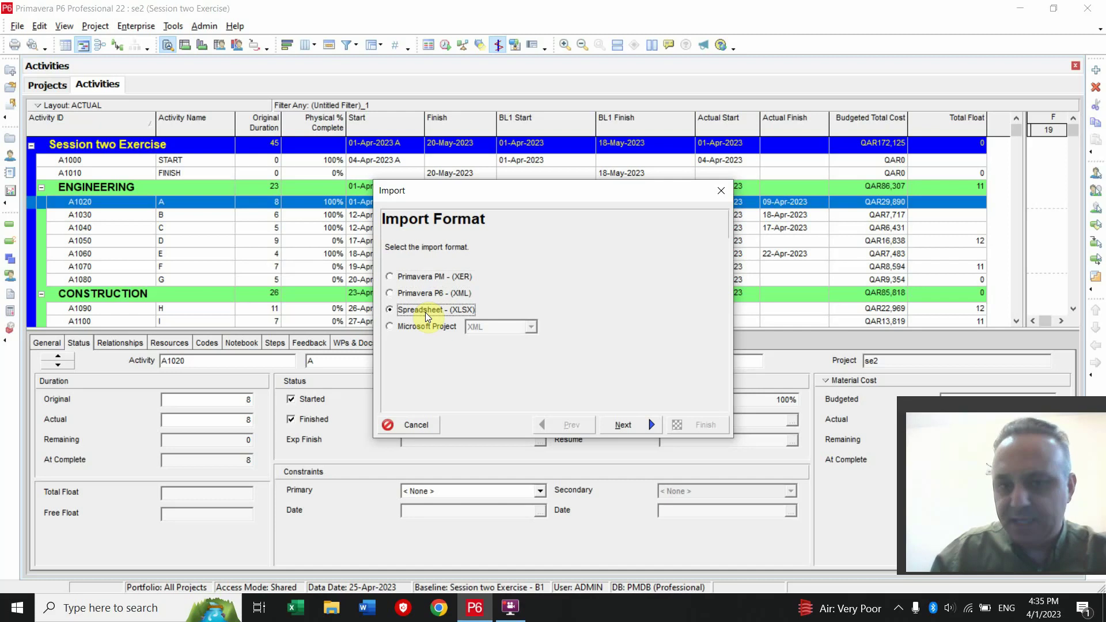
pyautogui.click(615, 425)
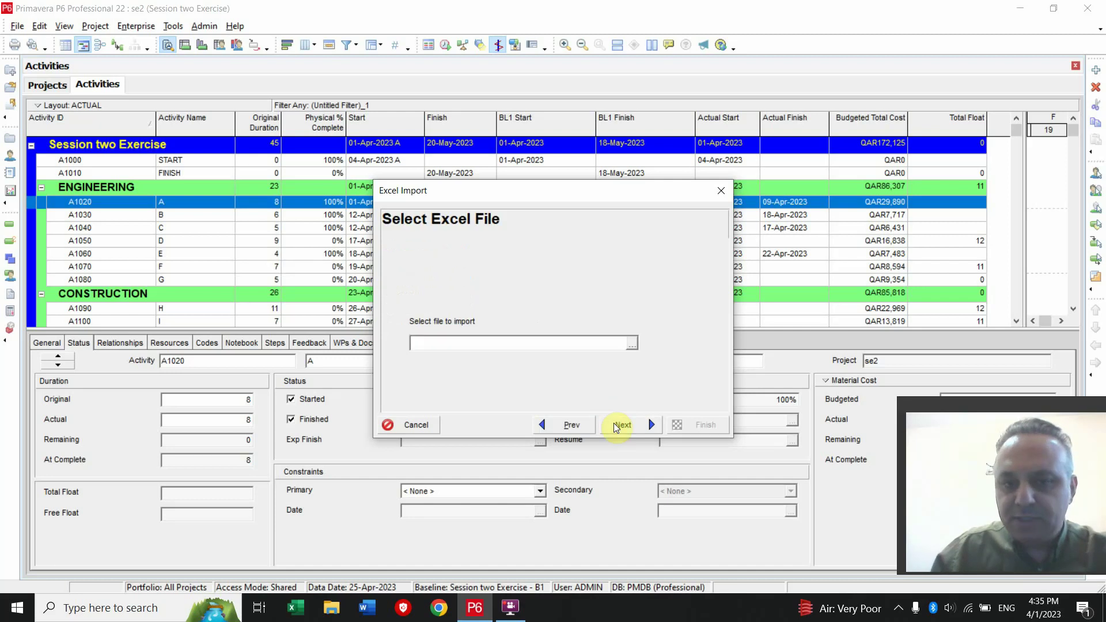
# Pick se1.xlsx from the Desktop, advance one page, then cancel the import wizard.
pyautogui.click(632, 344)
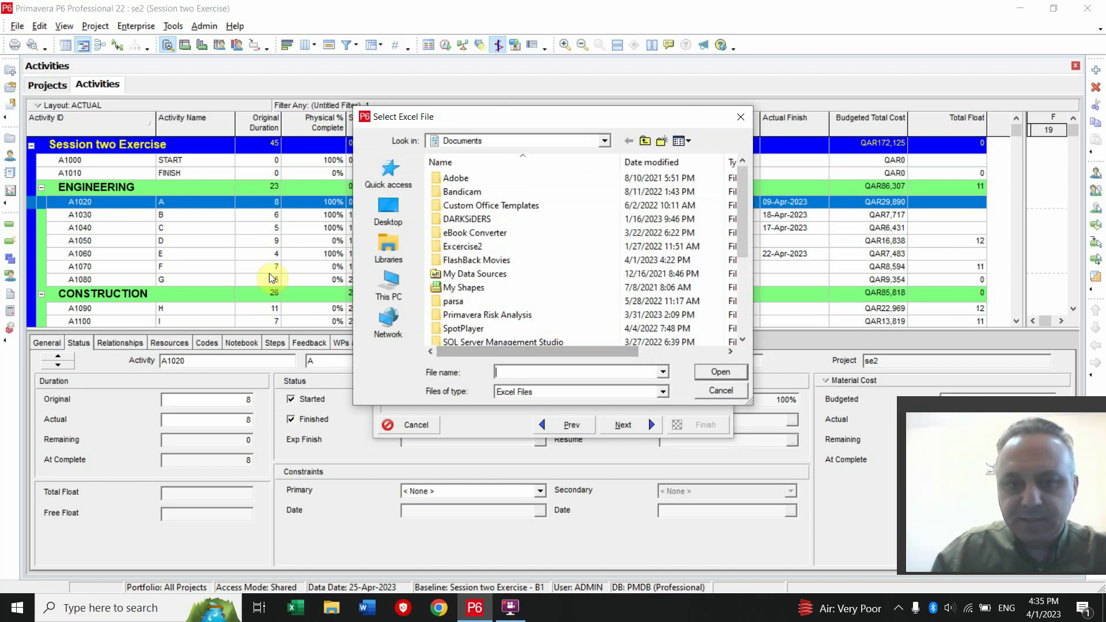
pyautogui.click(388, 208)
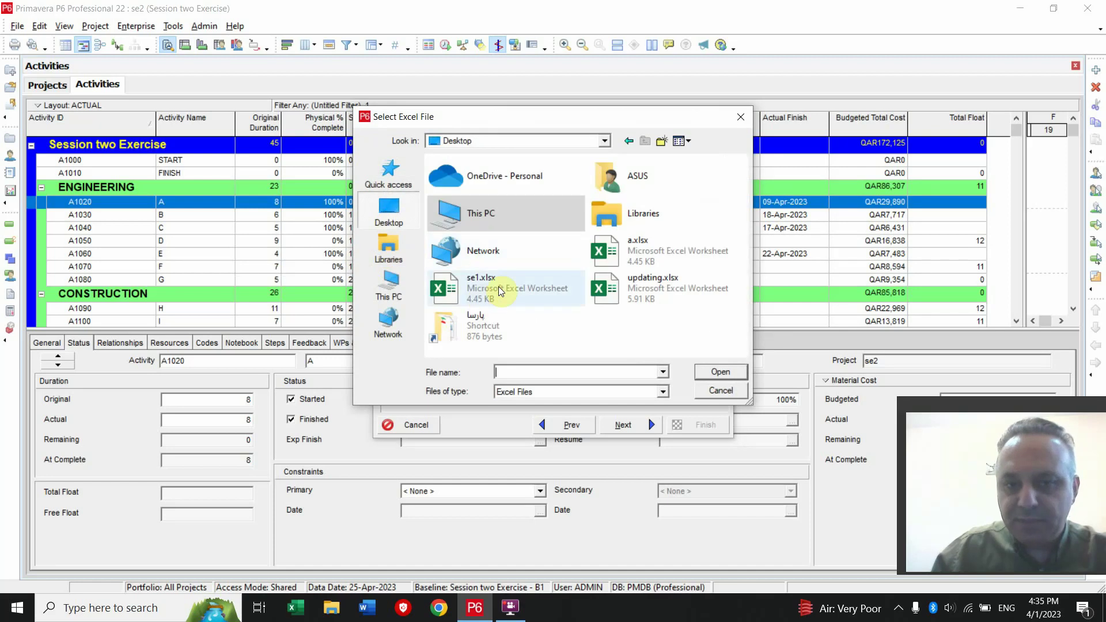
pyautogui.doubleClick(500, 291)
pyautogui.click(644, 429)
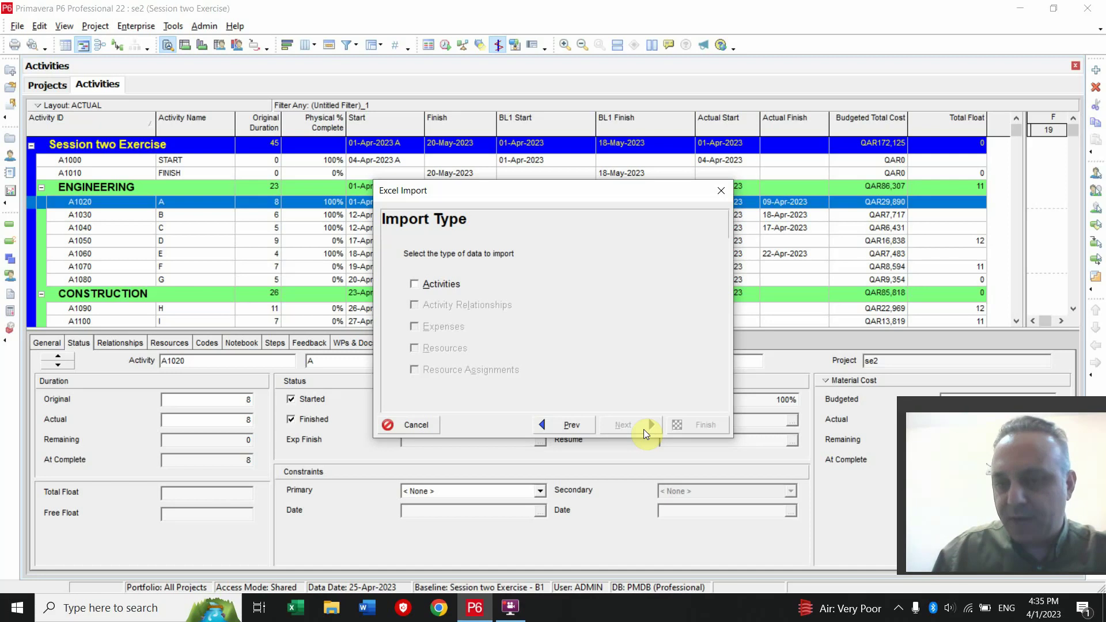
pyautogui.click(719, 199)
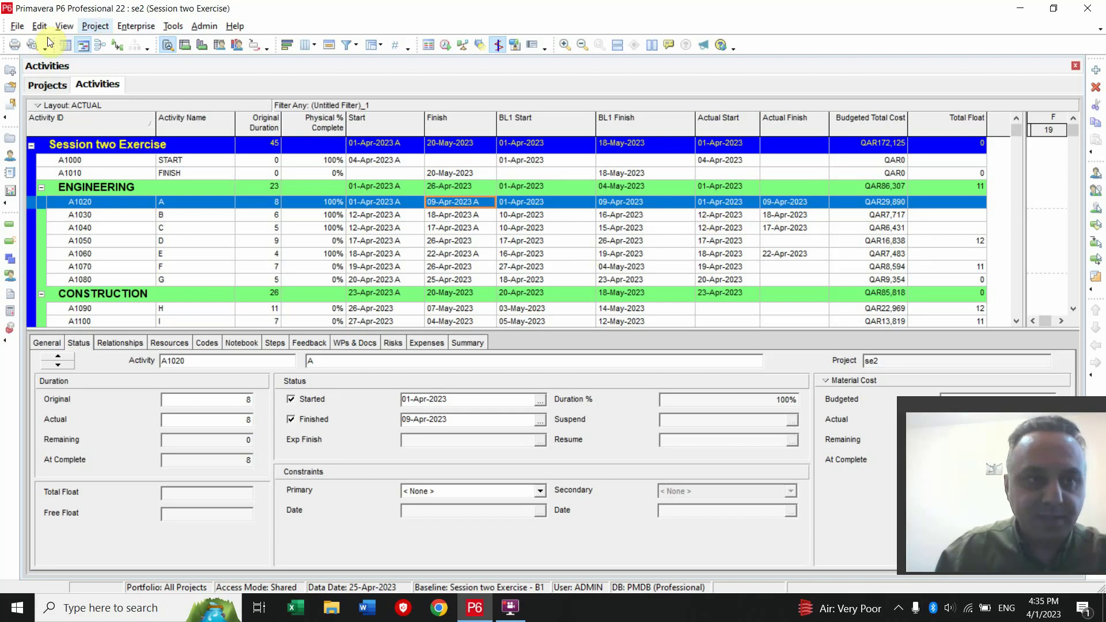
# Start a File > Export using the Spreadsheet (XLSX) format.
pyautogui.click(18, 27)
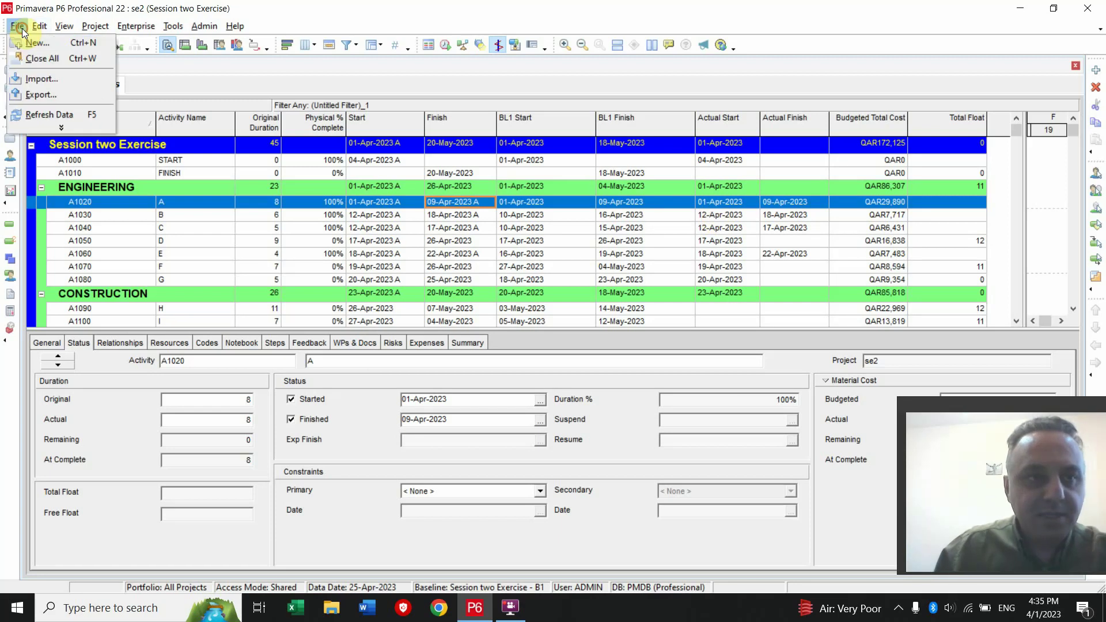
pyautogui.click(32, 94)
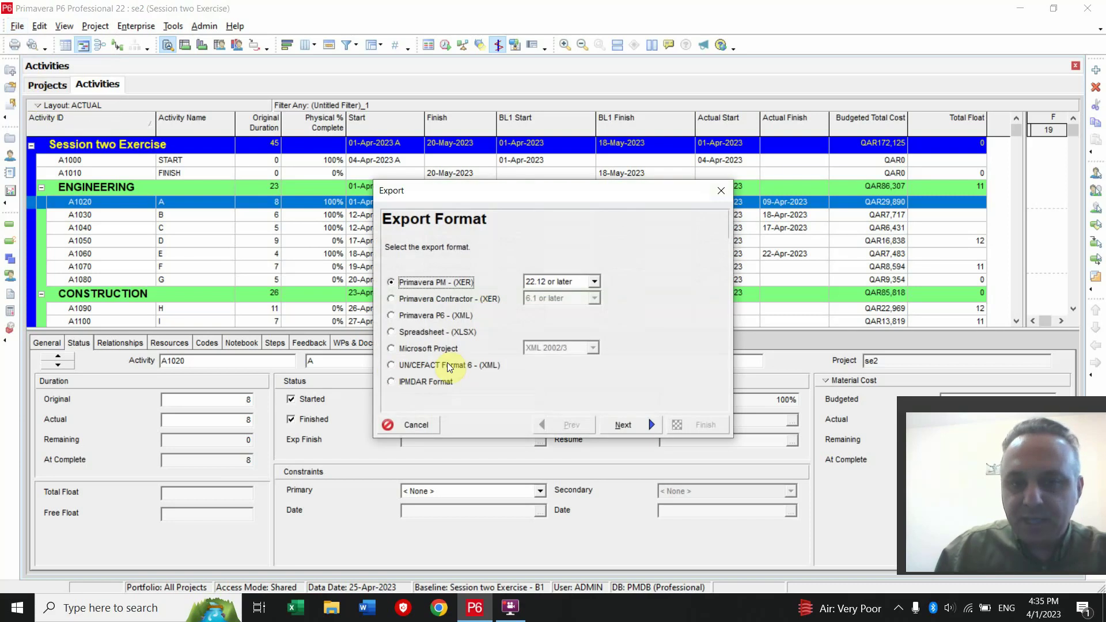
pyautogui.click(415, 333)
pyautogui.click(626, 427)
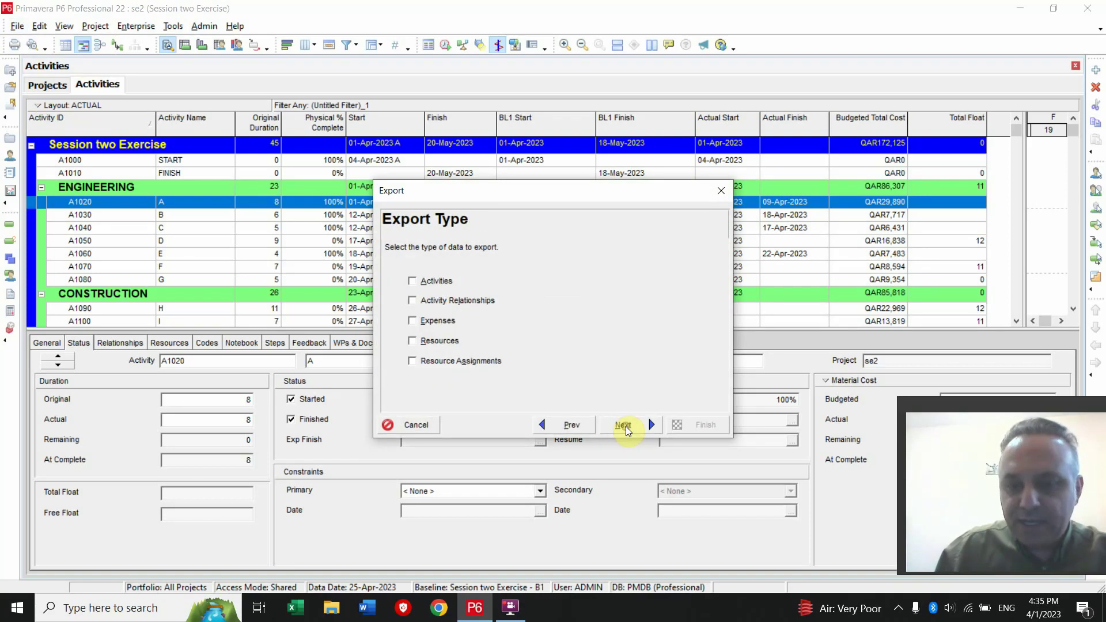
# Include Resource Assignments and Resources, and mark project se2 for export.
pyautogui.click(412, 362)
pyautogui.click(412, 341)
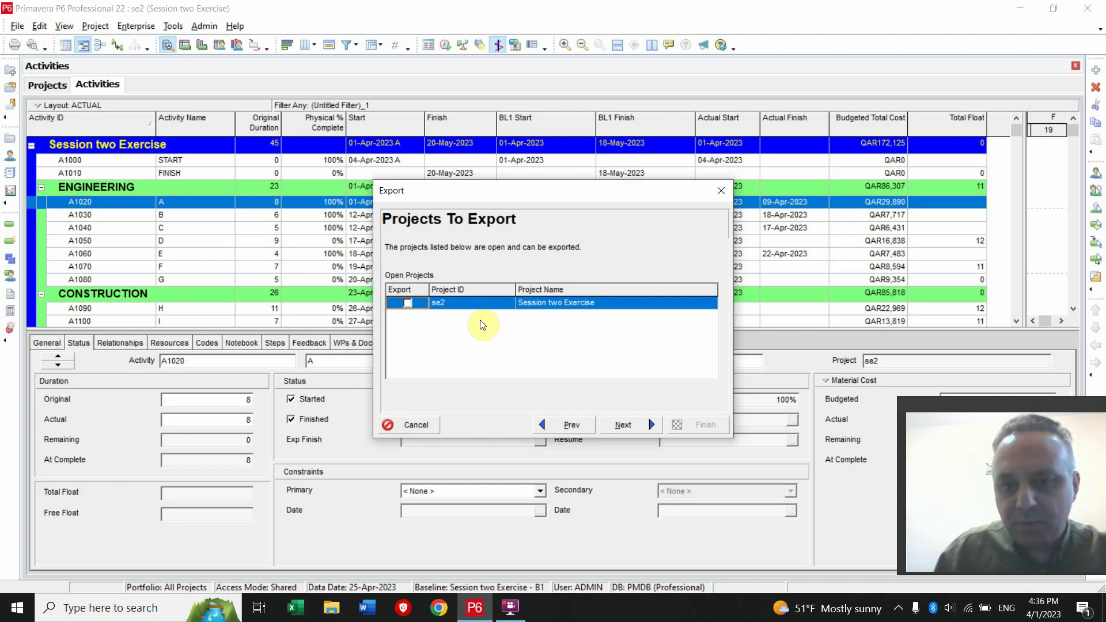
pyautogui.click(407, 303)
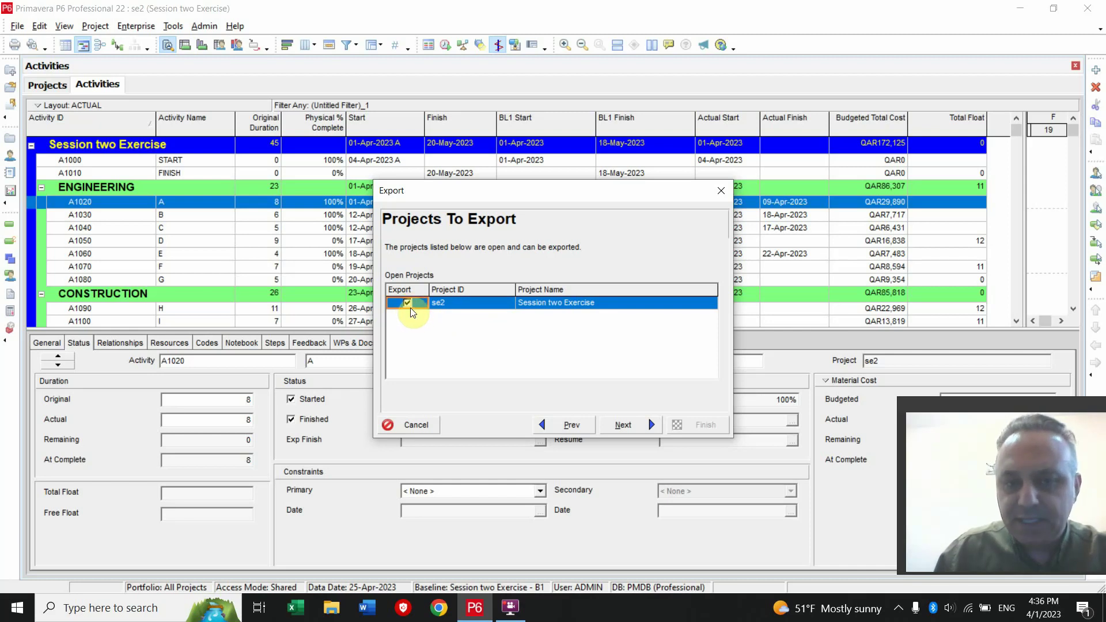
pyautogui.click(620, 426)
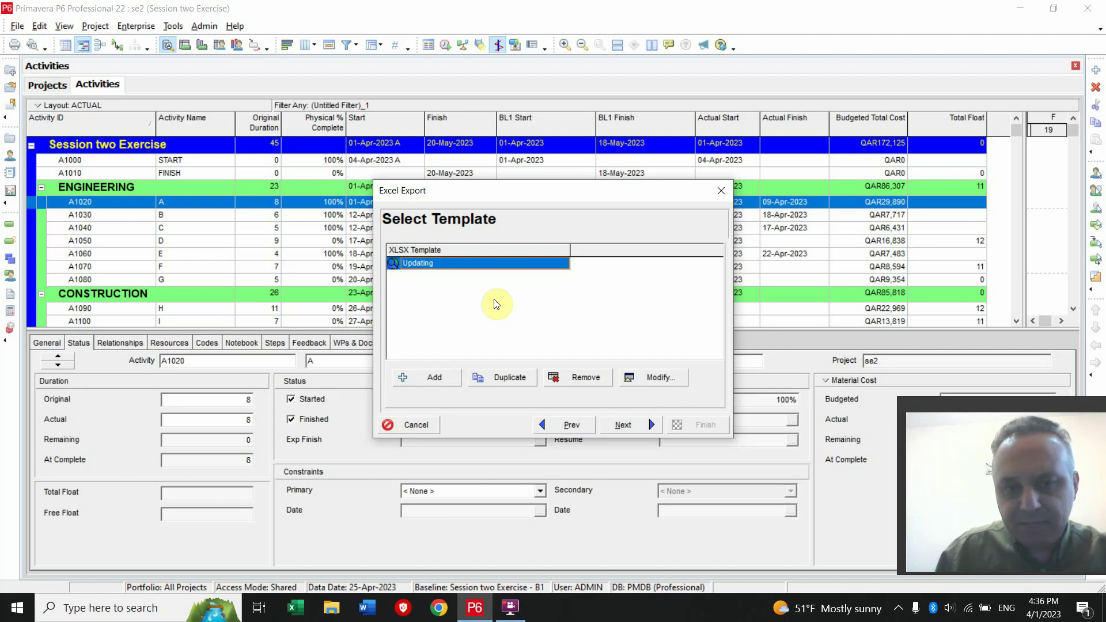
# Inspect the Updating template's Resource Assignments and Resources subject-area columns, then accept the template.
pyautogui.click(660, 378)
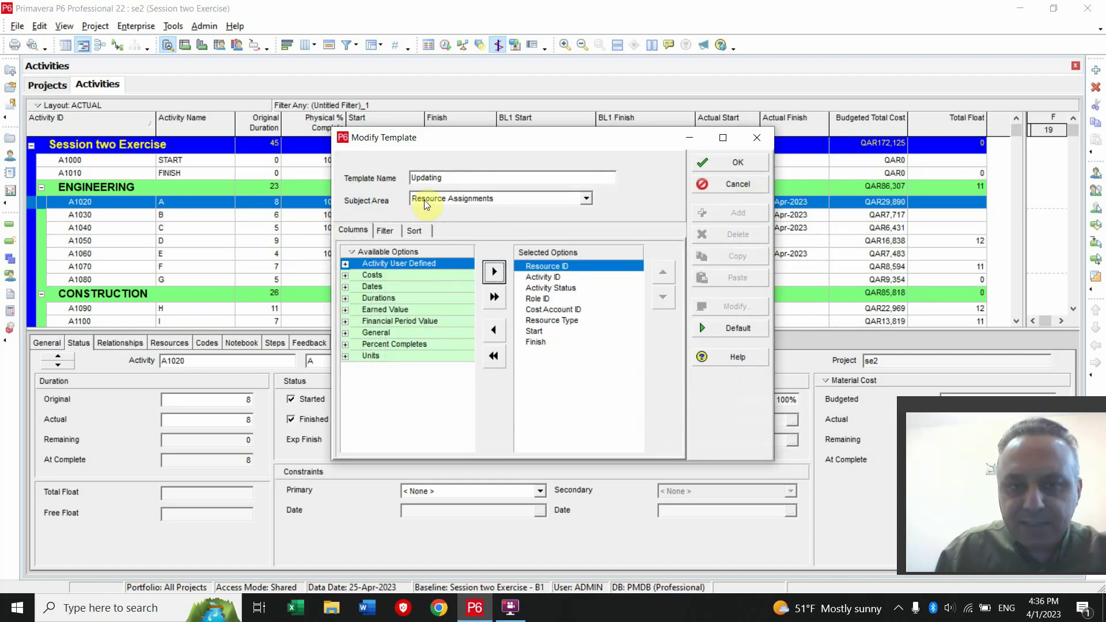
pyautogui.click(483, 202)
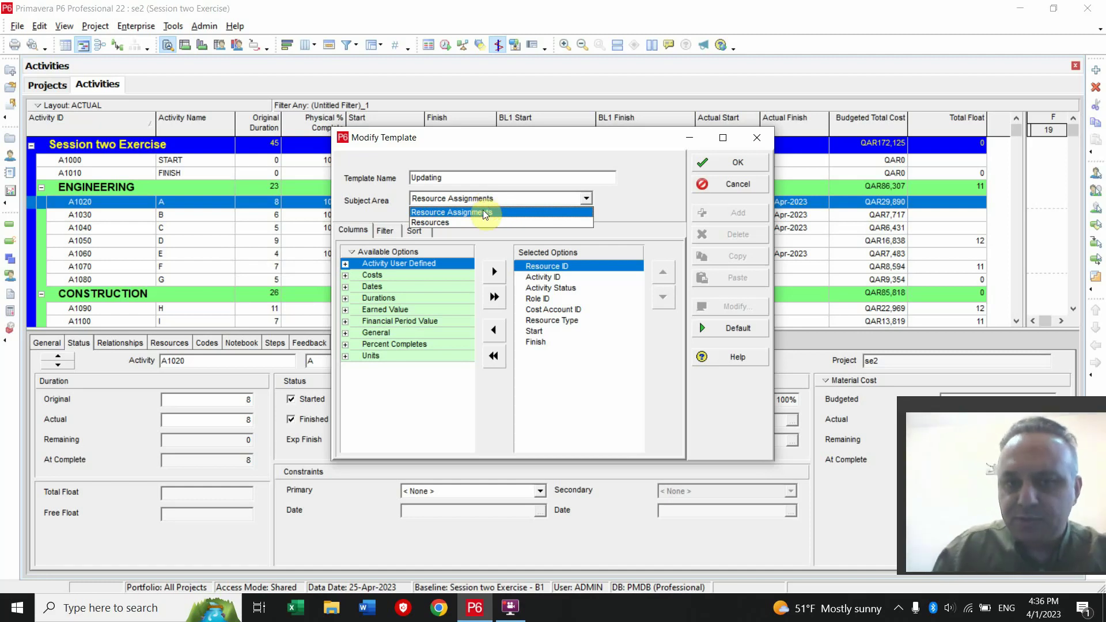
pyautogui.click(448, 218)
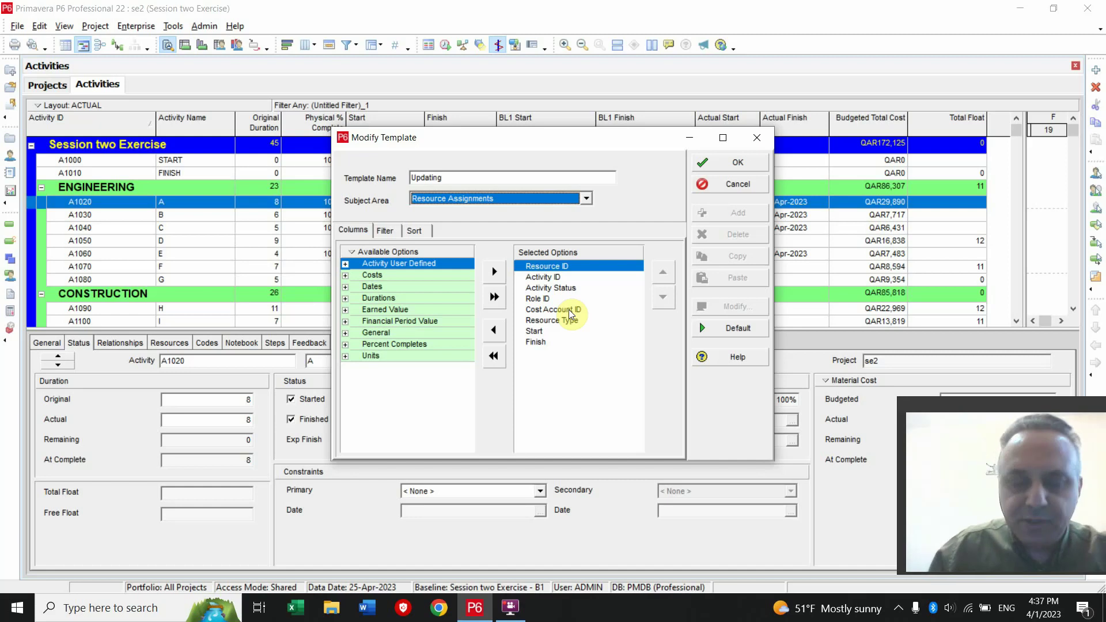
pyautogui.click(346, 264)
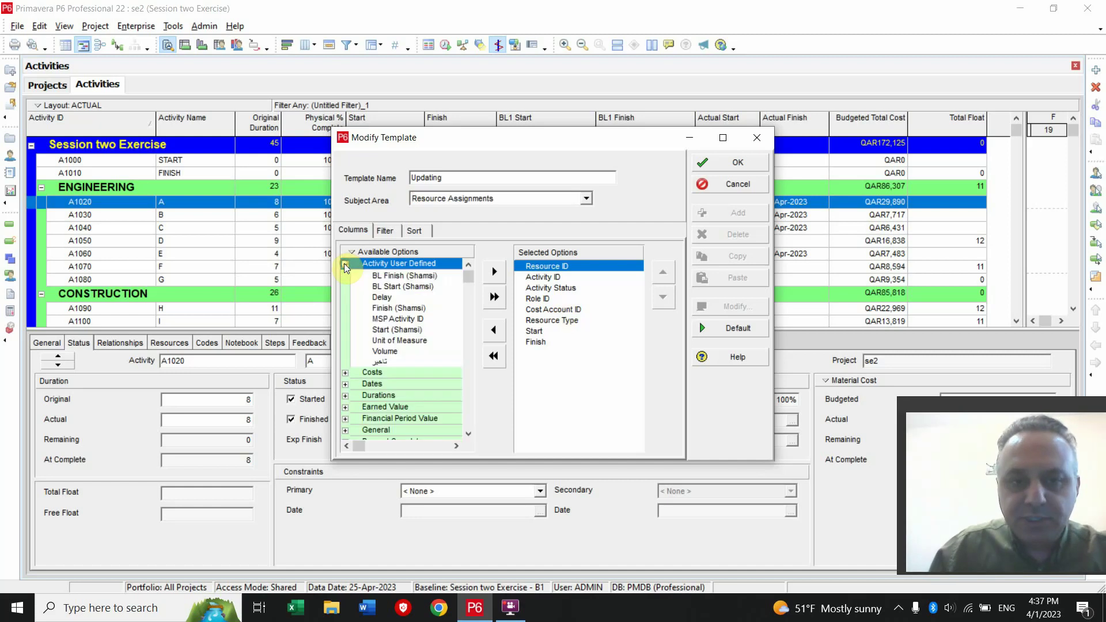
pyautogui.click(378, 330)
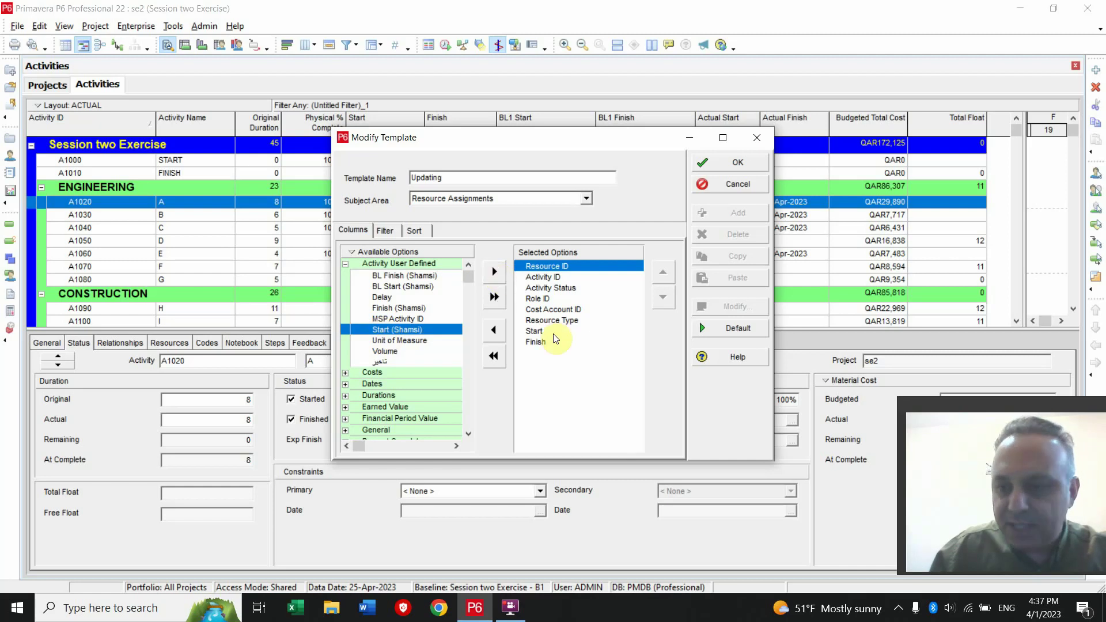
pyautogui.click(464, 203)
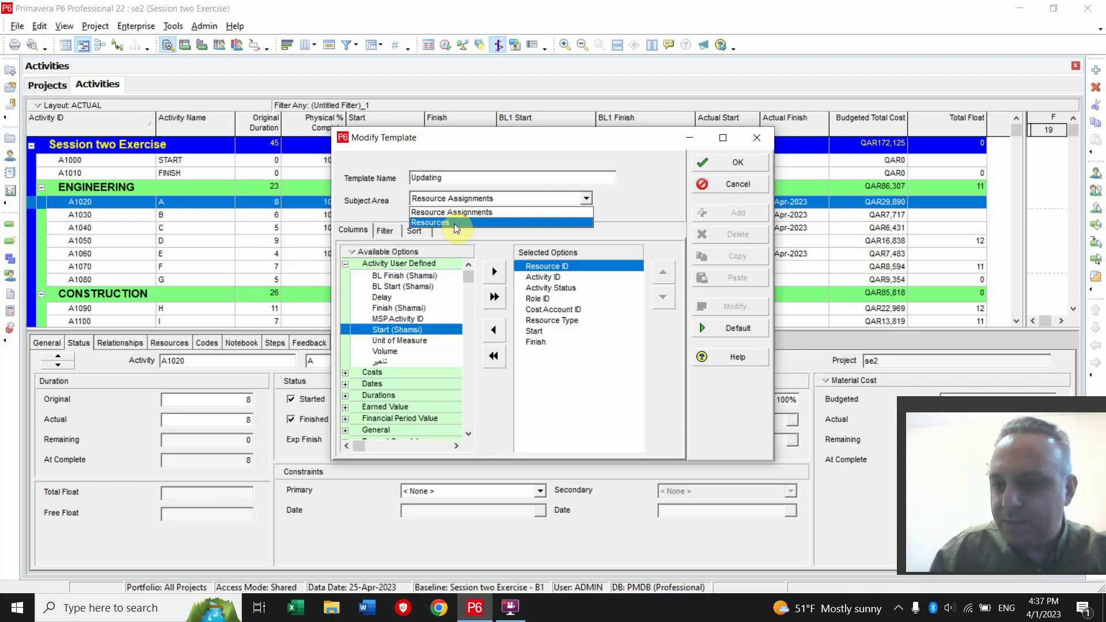
pyautogui.click(456, 224)
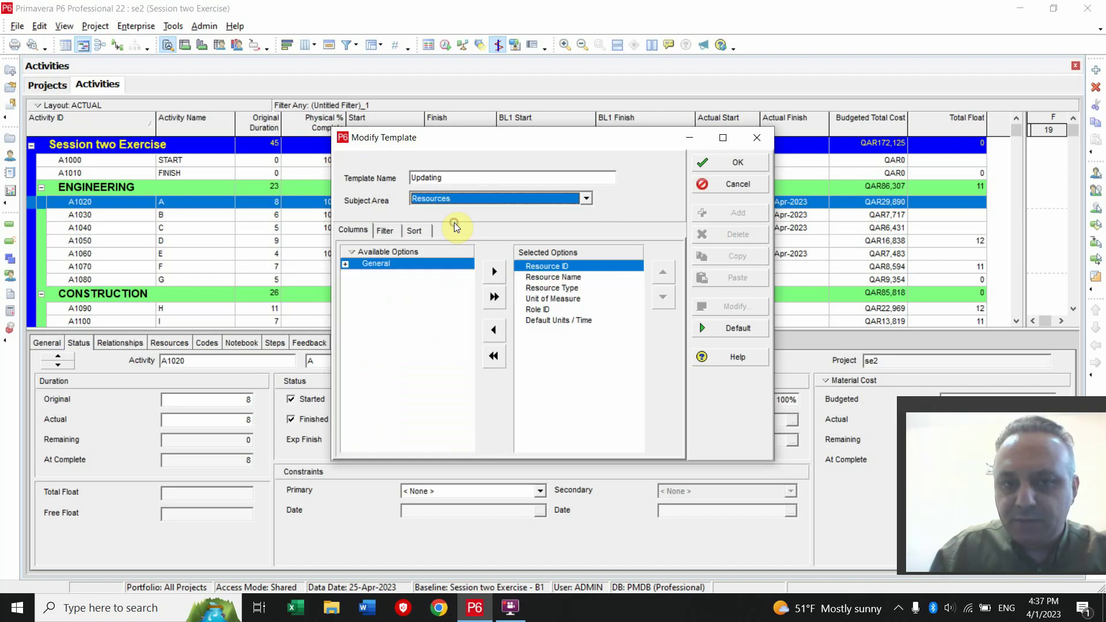
pyautogui.click(721, 167)
# Set the se2 export file to se3.xlsx on the Desktop.
pyautogui.click(627, 421)
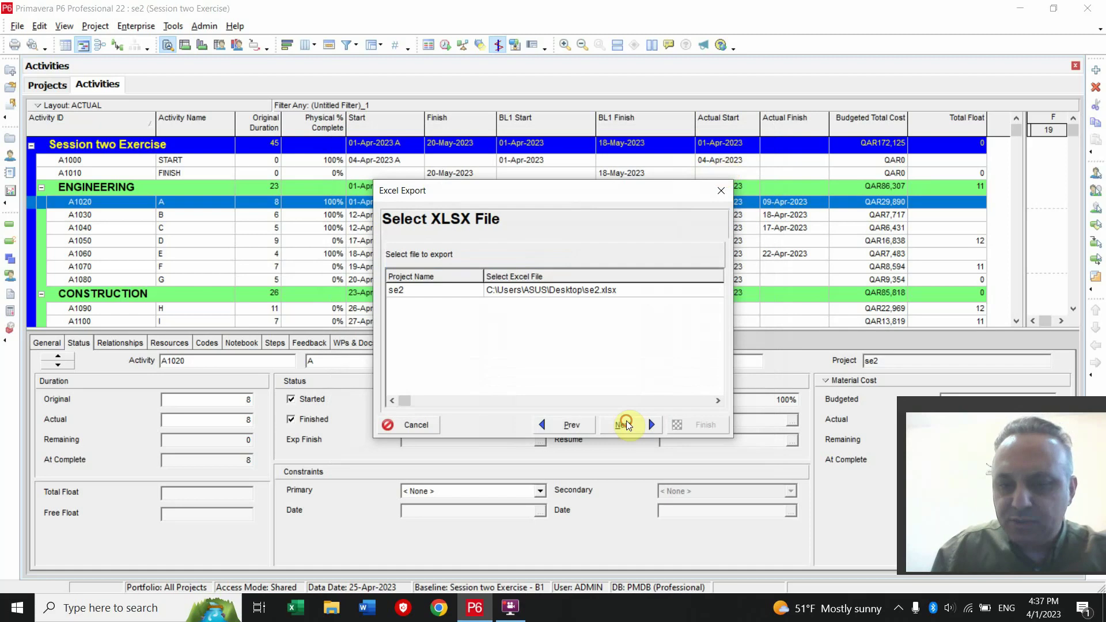
pyautogui.click(655, 294)
pyautogui.click(634, 295)
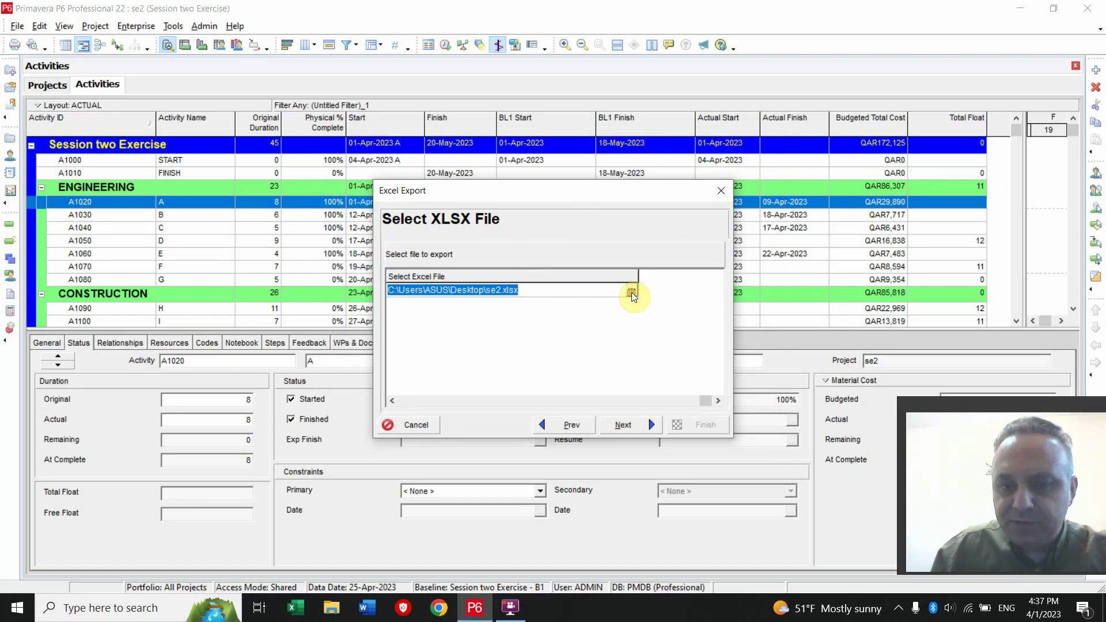
pyautogui.click(632, 295)
pyautogui.click(389, 210)
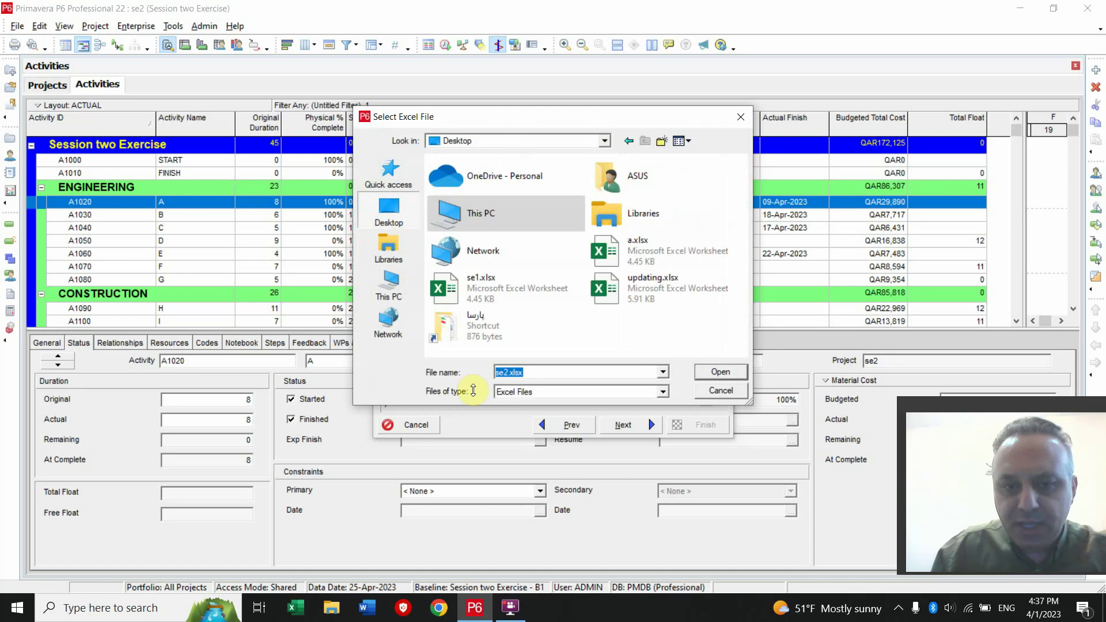
pyautogui.click(506, 373)
pyautogui.press('BackSpace')
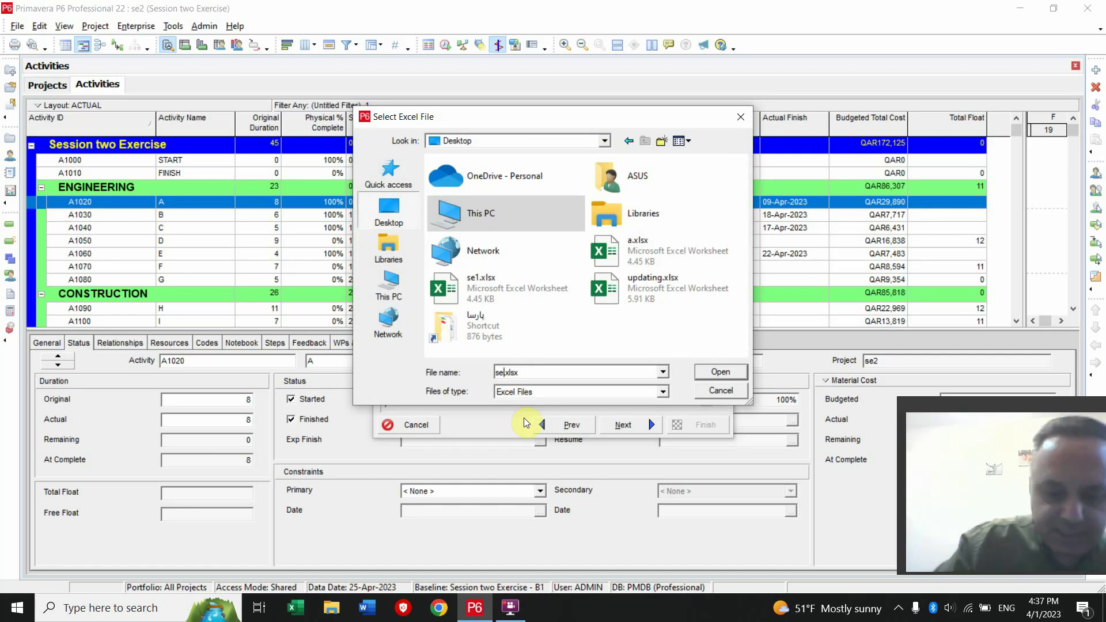
pyautogui.write('3')
pyautogui.click(720, 373)
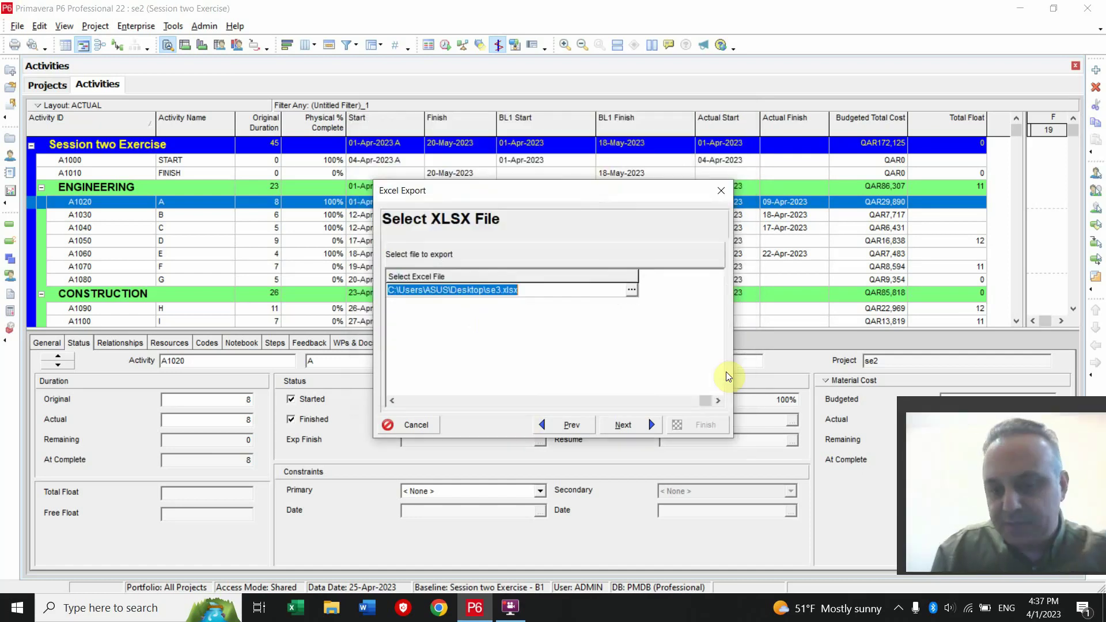
# Run the export, dismiss the success message, and minimise P6.
pyautogui.click(616, 428)
pyautogui.click(681, 427)
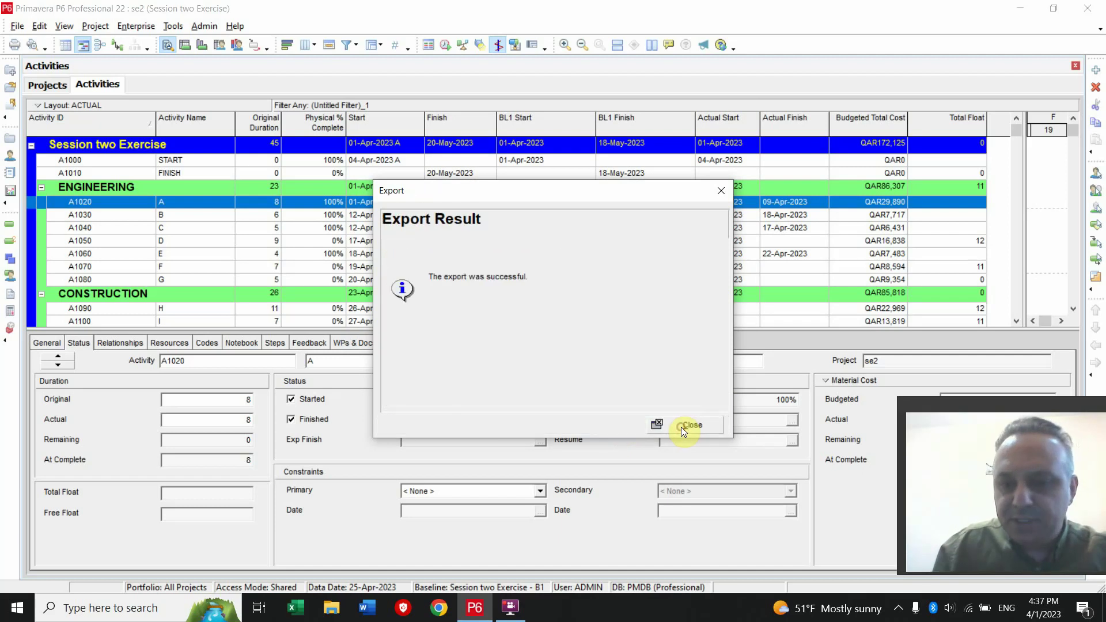
pyautogui.click(681, 427)
pyautogui.click(1020, 7)
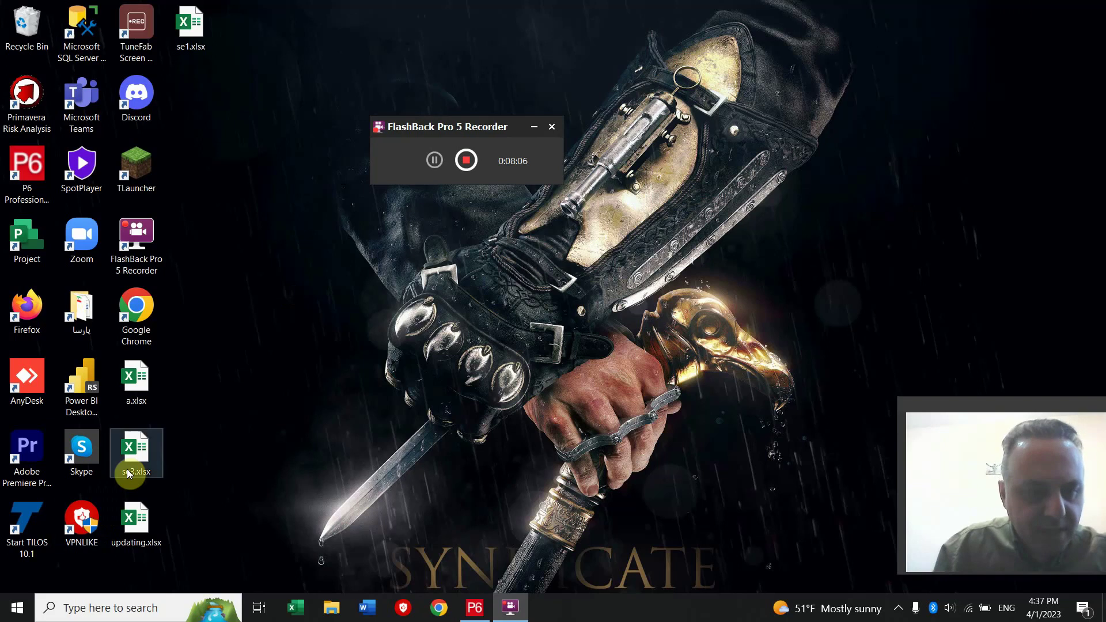
# Open se3.xlsx and browse its USERDATA, RSRC and TASKRSRC sheets, ending on TASKRSRC.
pyautogui.doubleClick(136, 452)
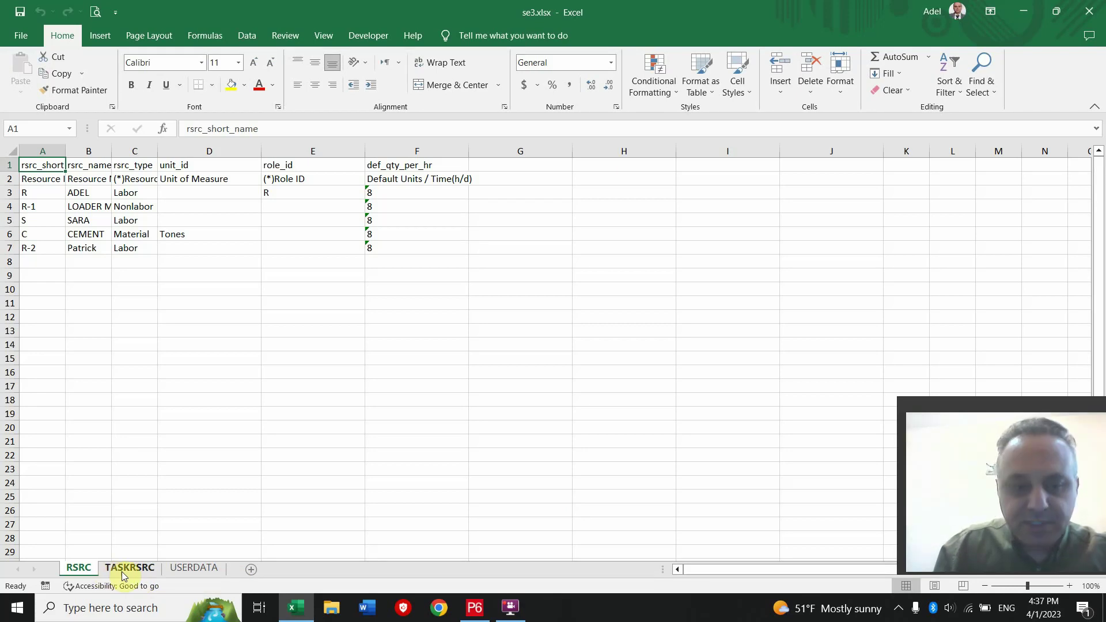
pyautogui.click(175, 572)
pyautogui.click(148, 572)
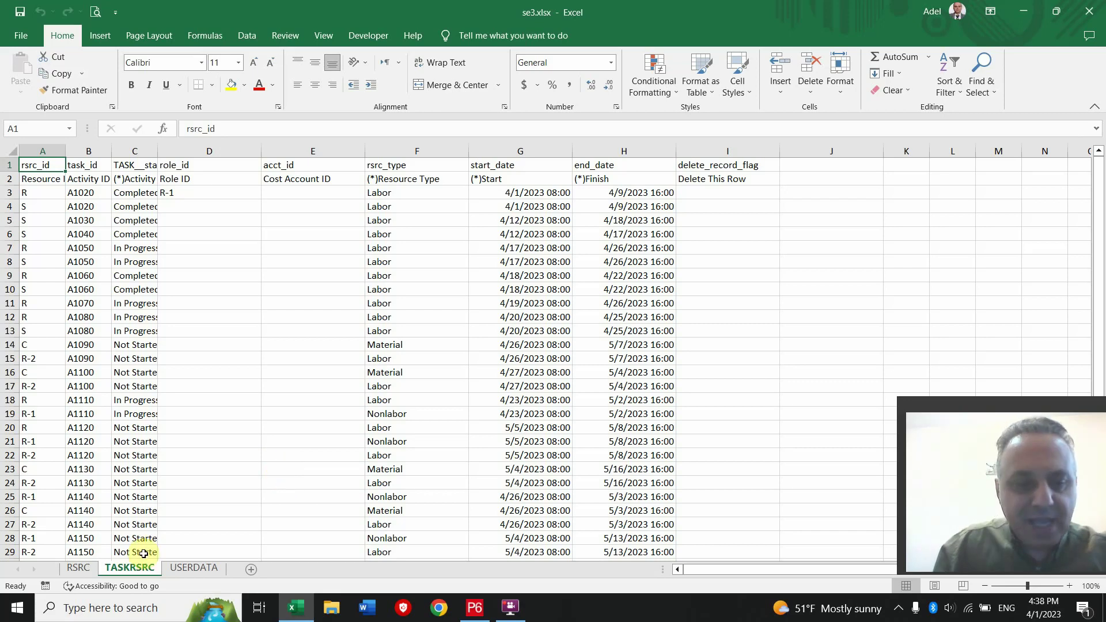
pyautogui.click(80, 568)
pyautogui.click(115, 570)
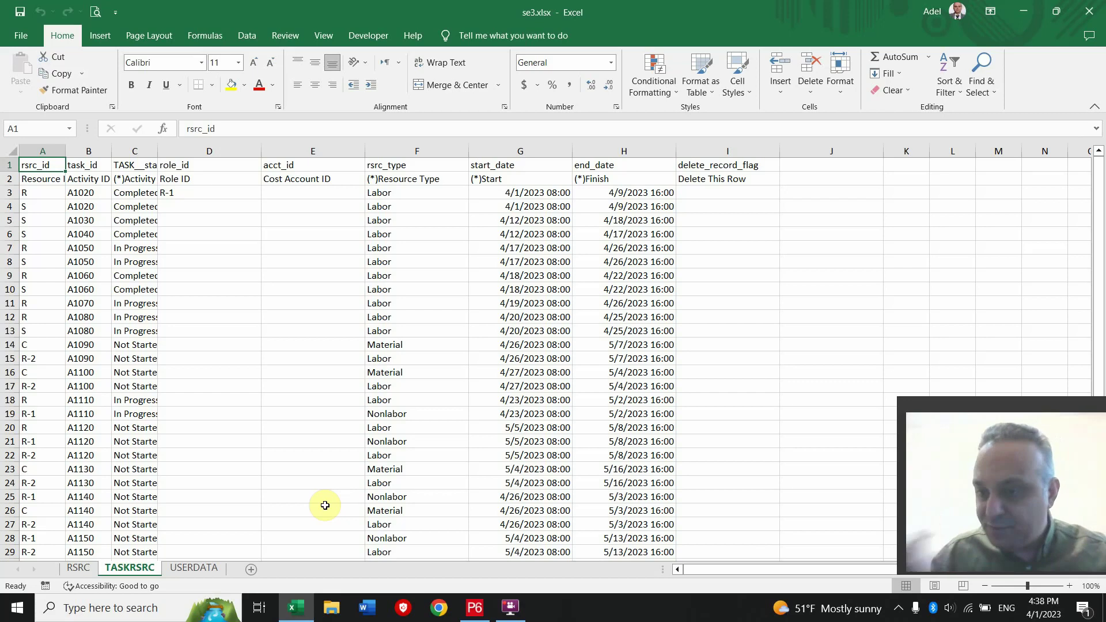
pyautogui.click(621, 182)
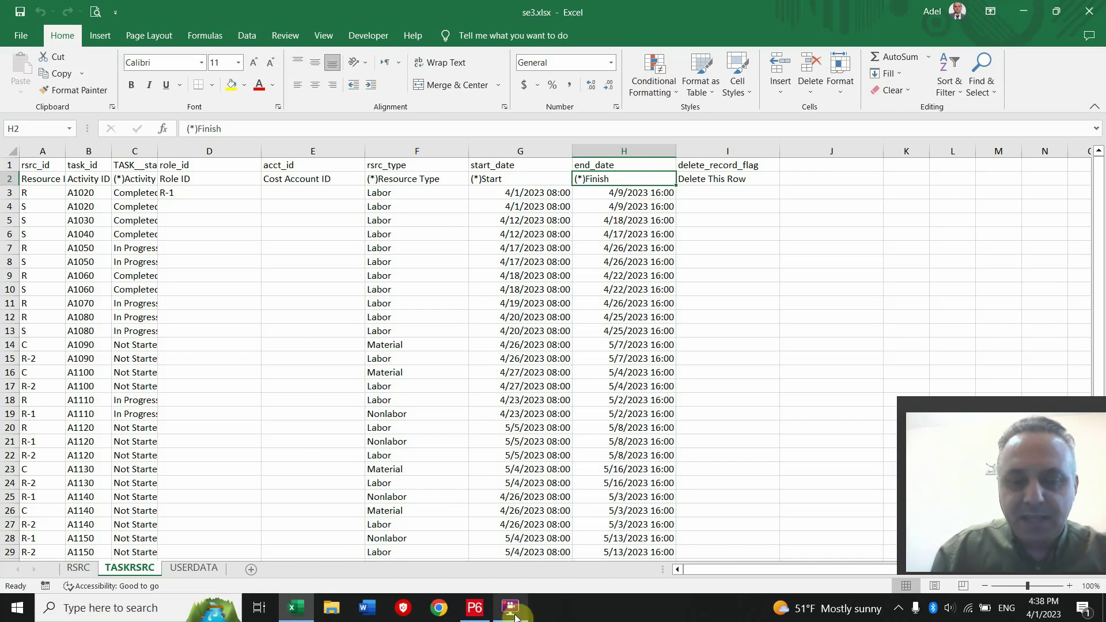
pyautogui.moveTo(518, 611)
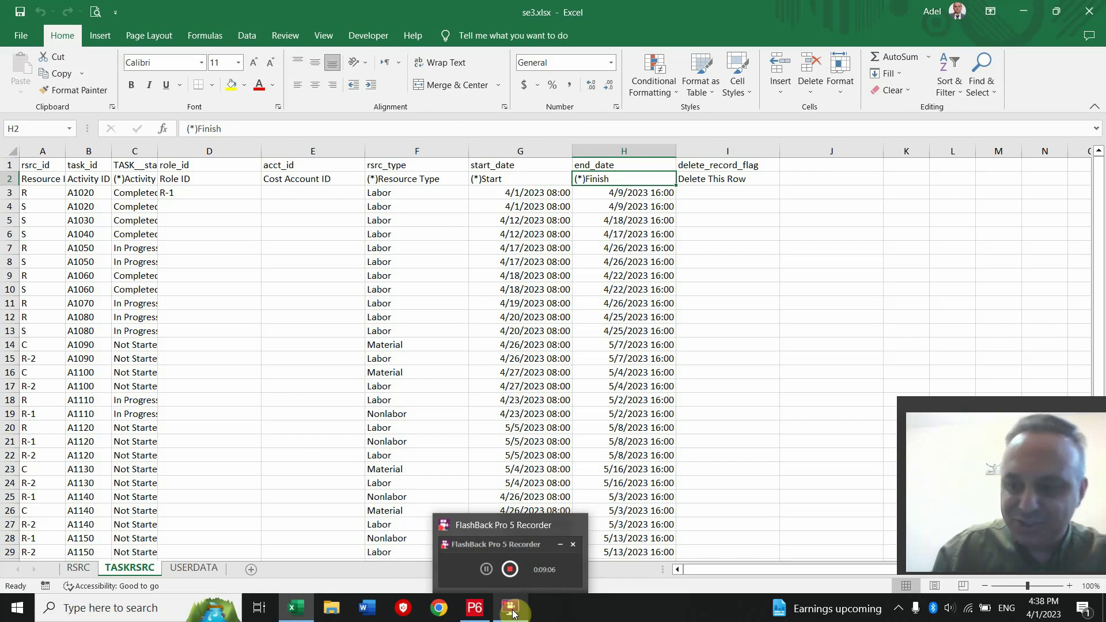
pyautogui.click(512, 610)
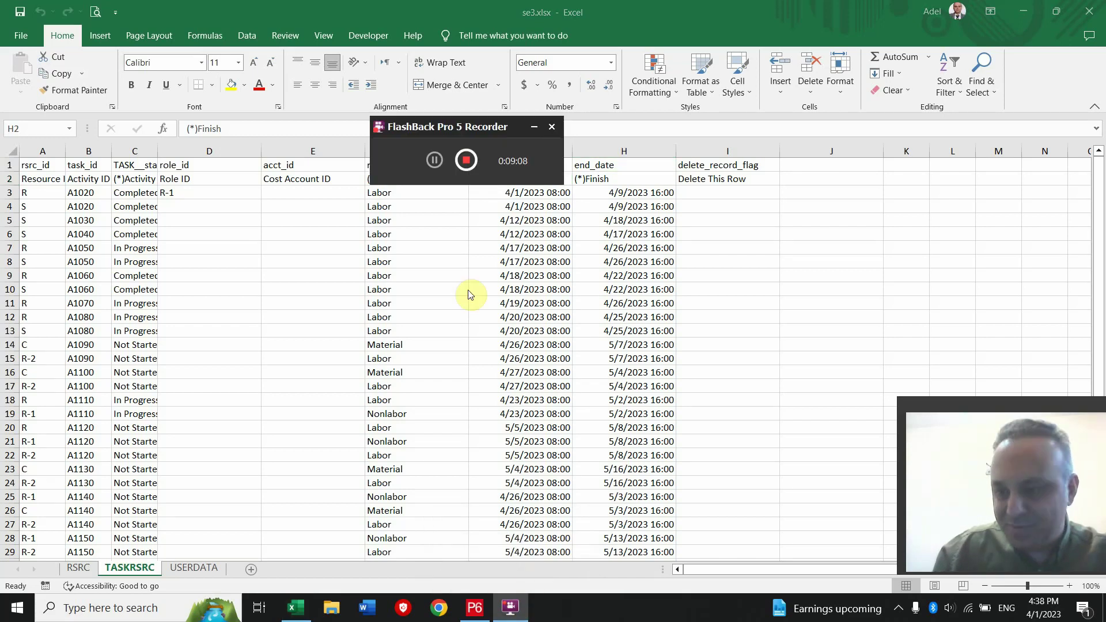